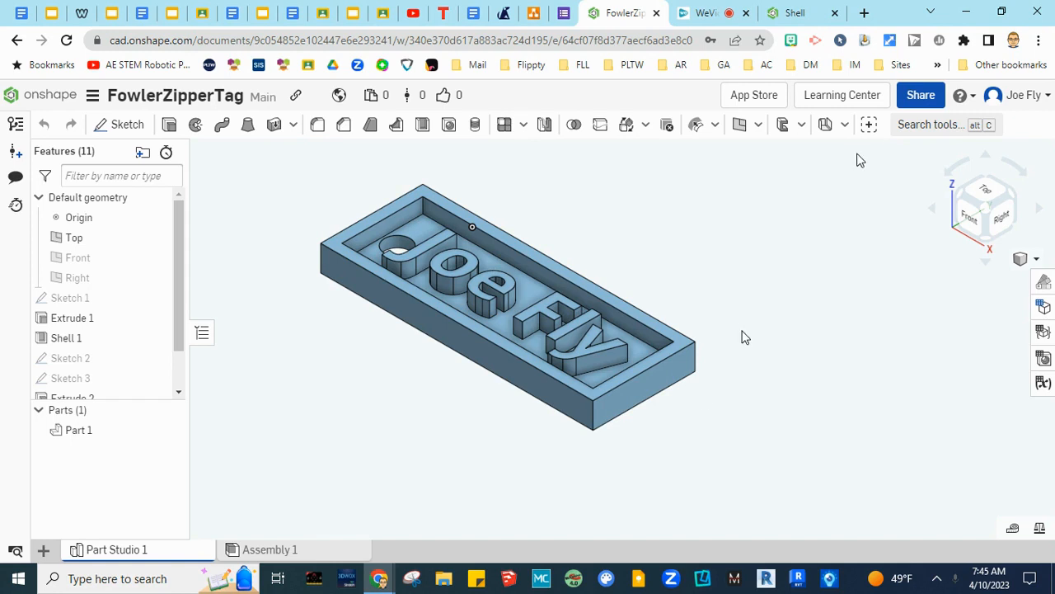
- Switch to the browser tab showing Onshape's Shell feature help page
left_click(779, 14)
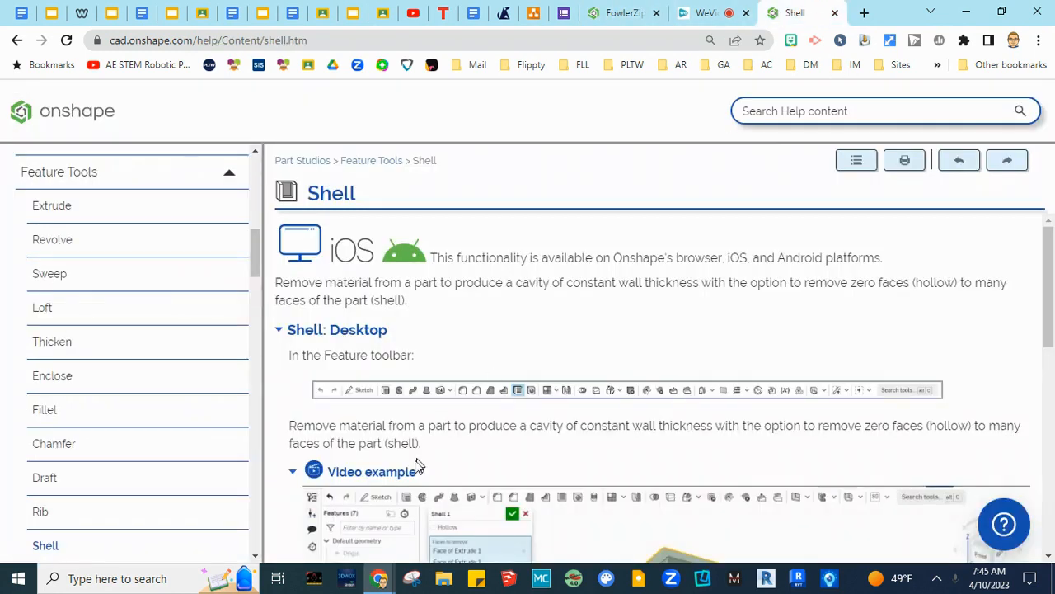
- Scroll down to the Shell video example and play it fullscreen
scroll(412, 474, "down", 2)
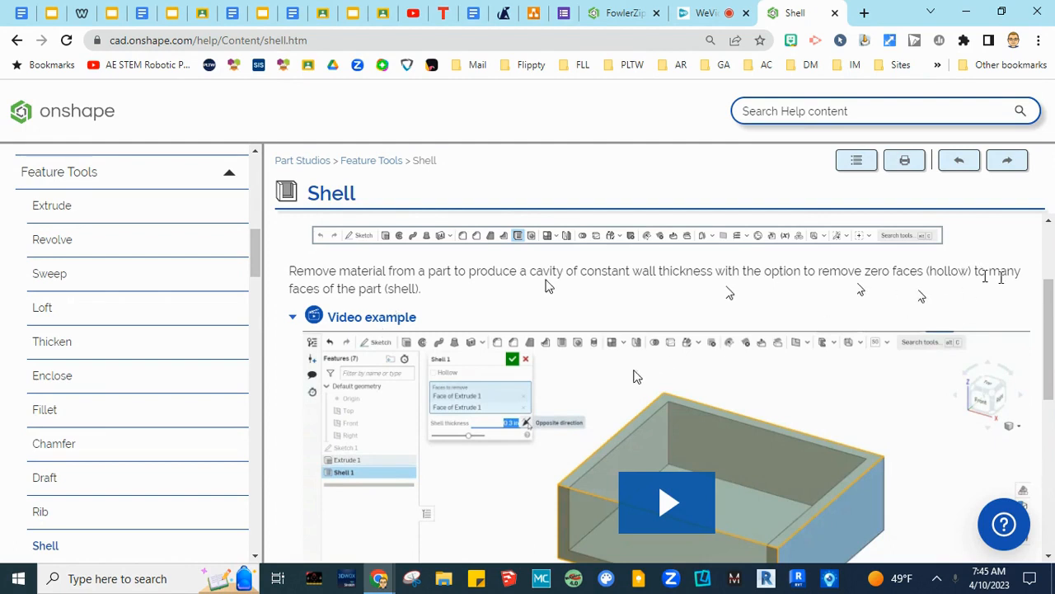
scroll(635, 377, "down", 2)
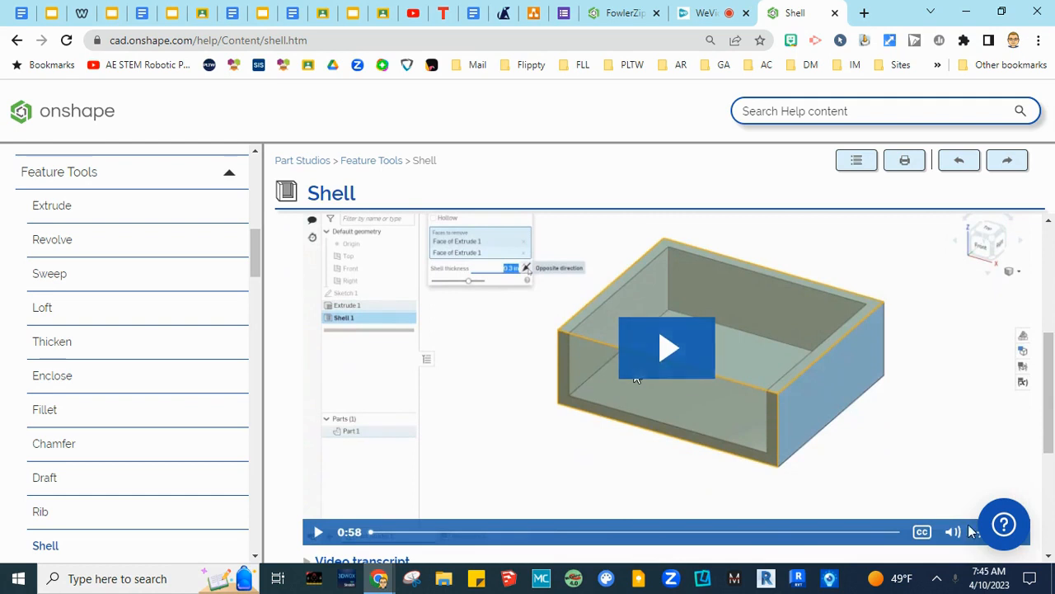
scroll(884, 467, "down", 2)
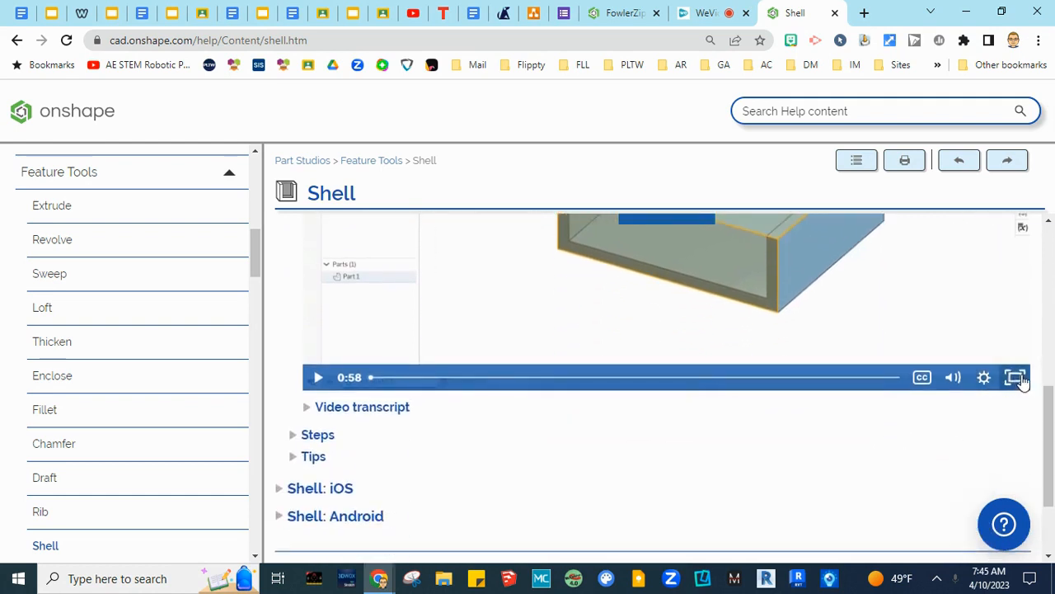
left_click(1015, 377)
left_click(526, 279)
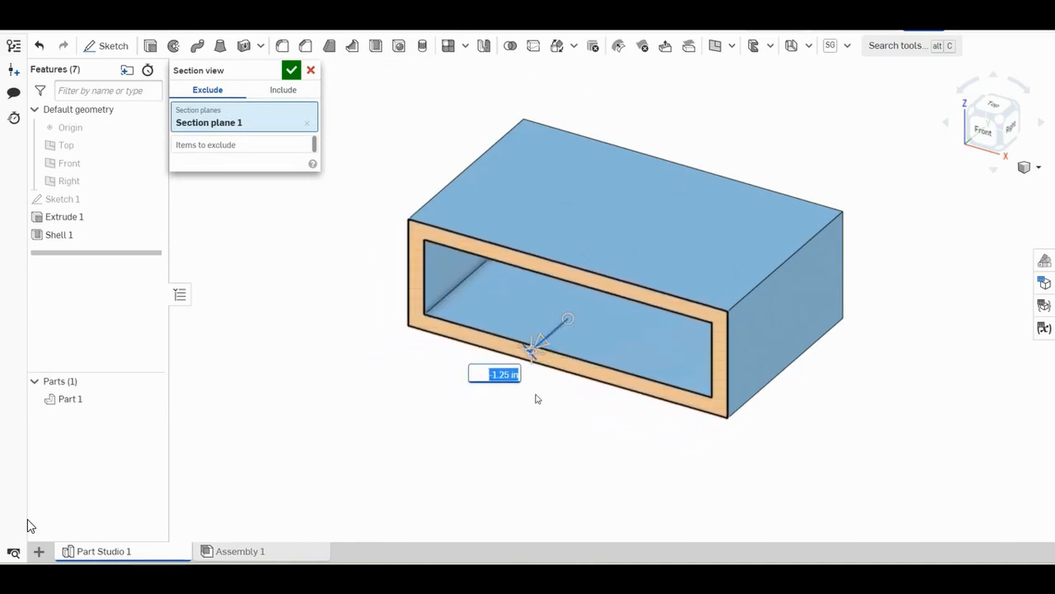
key("Escape")
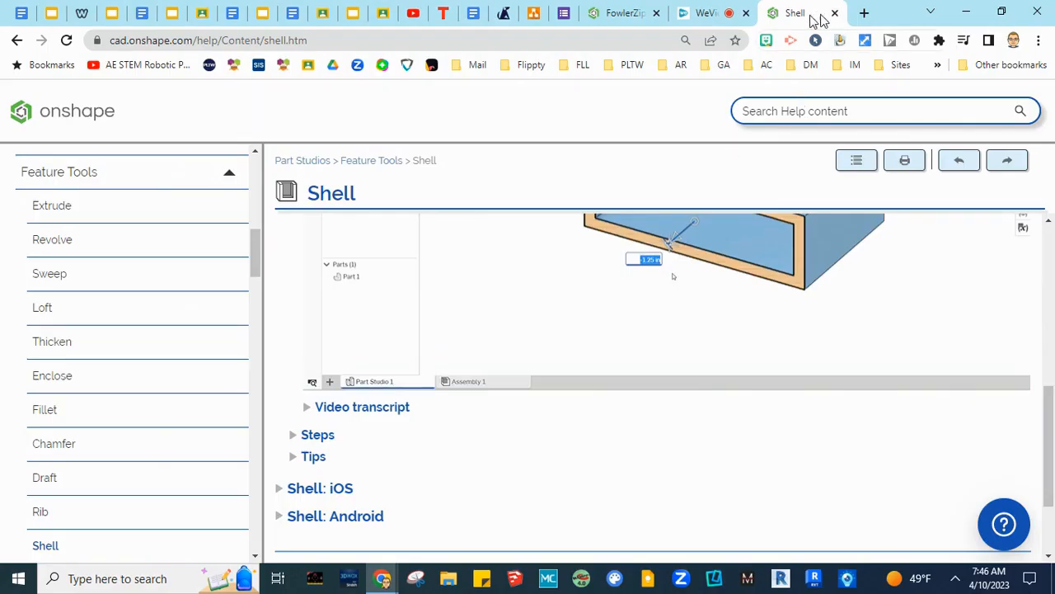
- From the documents list, create a new 'Zipper Tag' document named with the user's surname
left_click(622, 13)
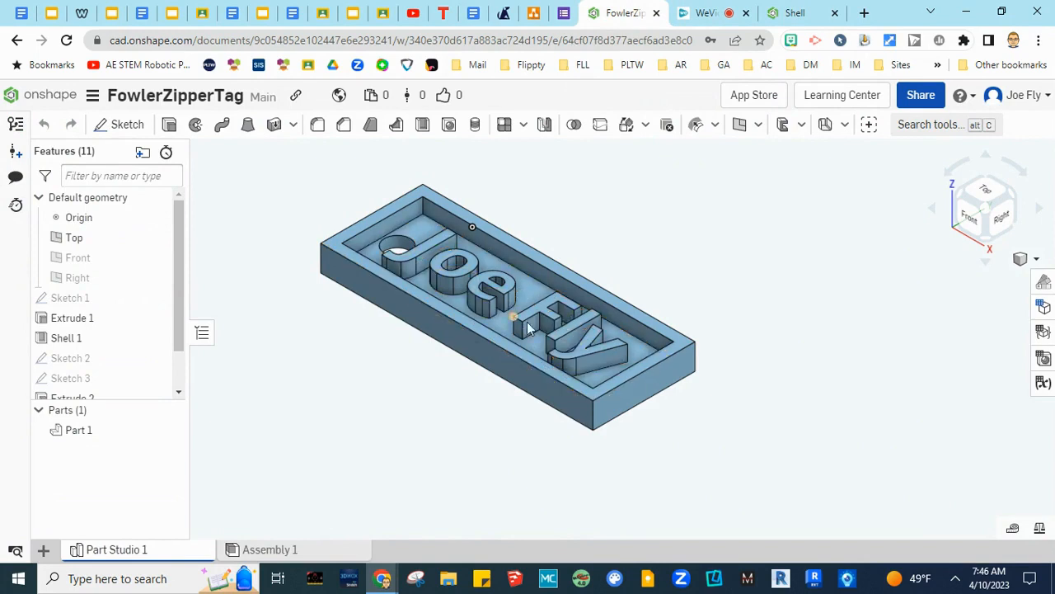
left_click(50, 98)
left_click(71, 130)
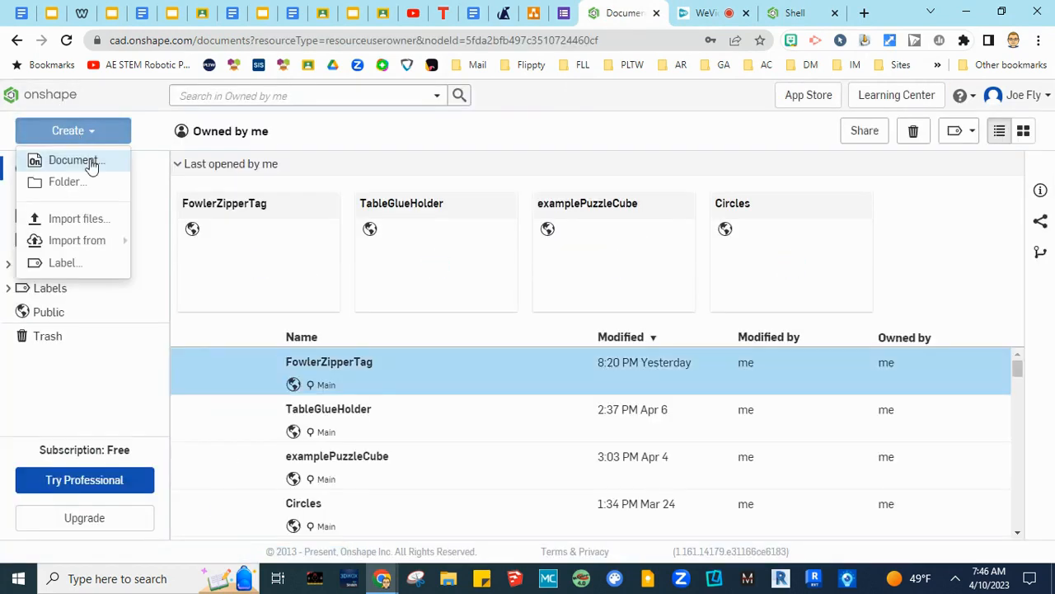
left_click(91, 162)
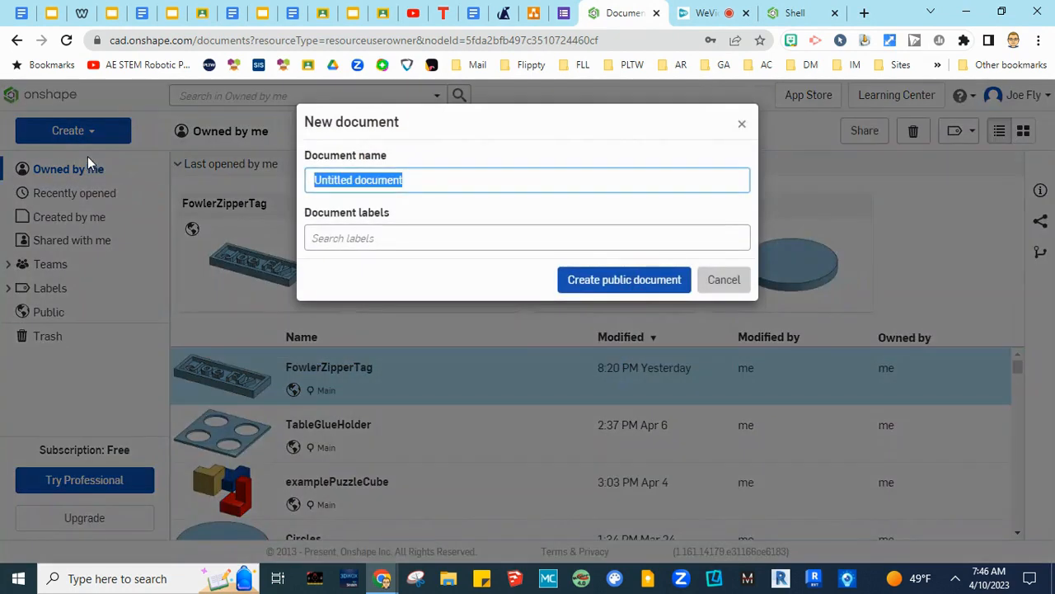
type("Zipper Tag Fowler")
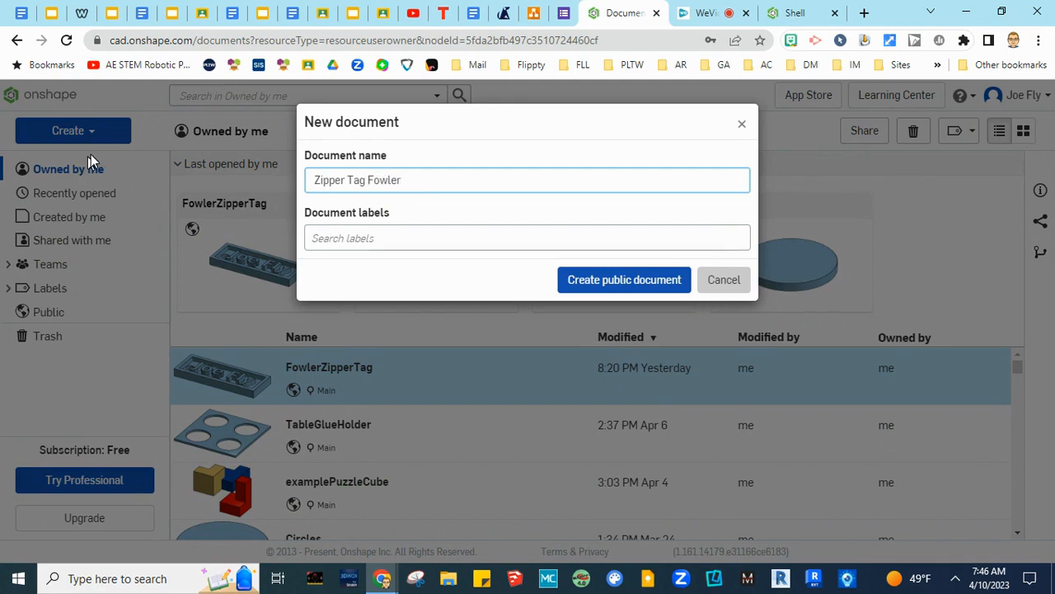
key("Return")
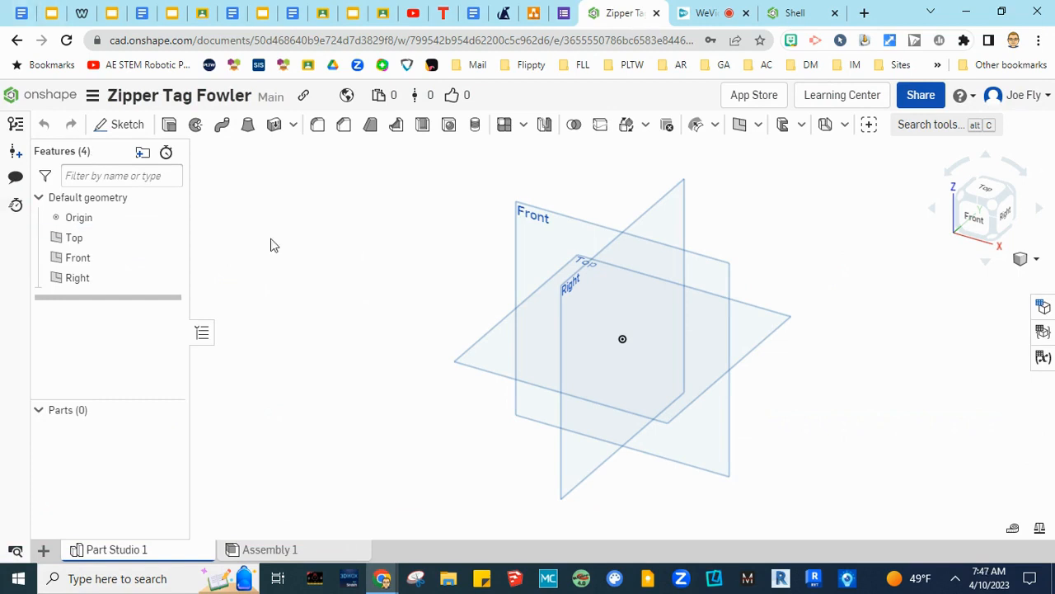
- Hide every default plane except the Top plane
left_click(487, 360)
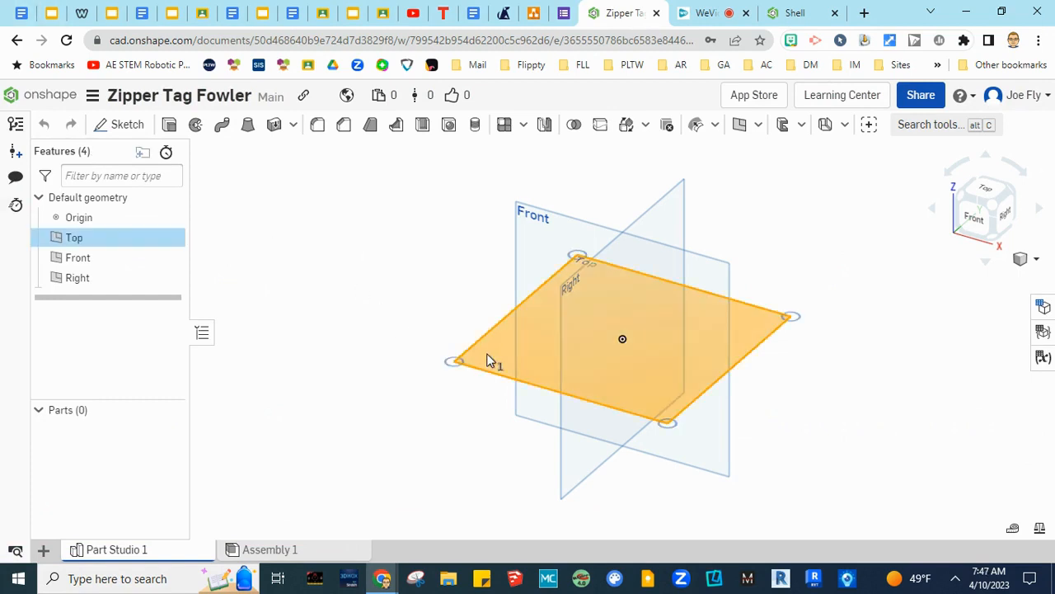
right_click(487, 360)
left_click(525, 193)
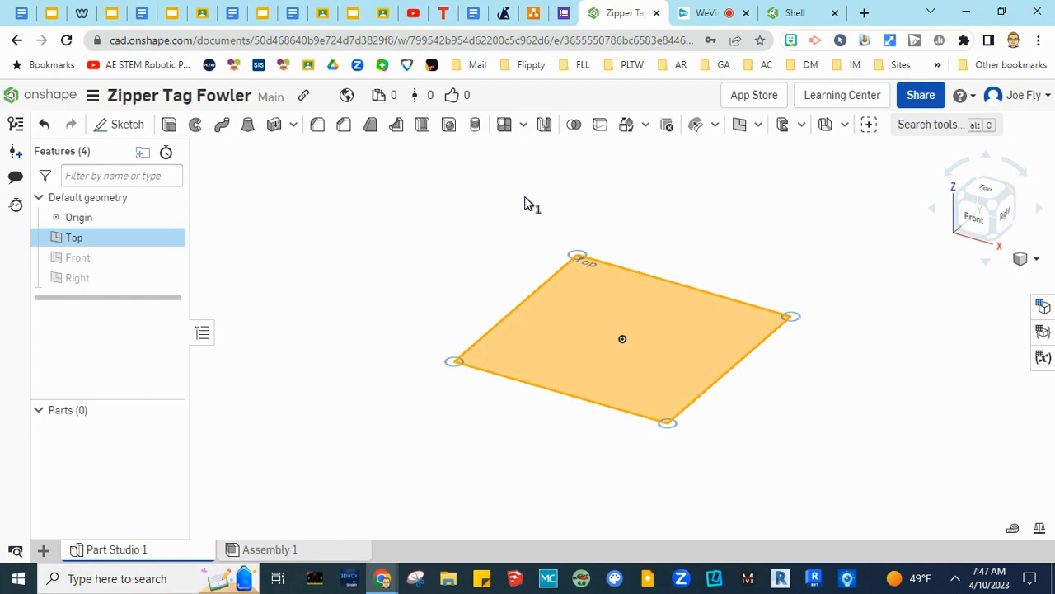
left_click(836, 388)
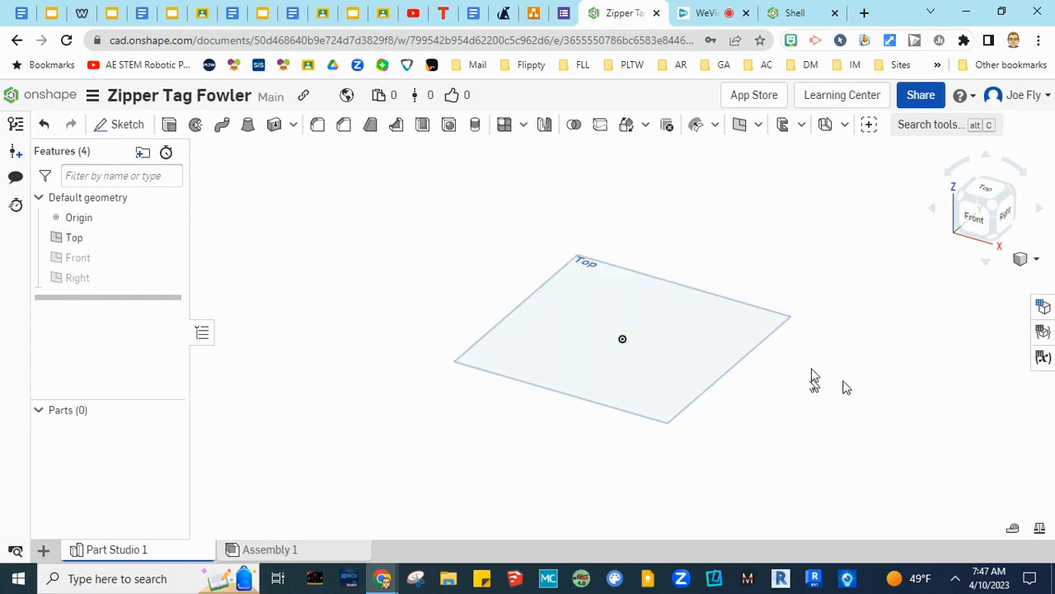
- Set the workspace default length unit to Millimeter and view the Top plane head-on
left_click(92, 97)
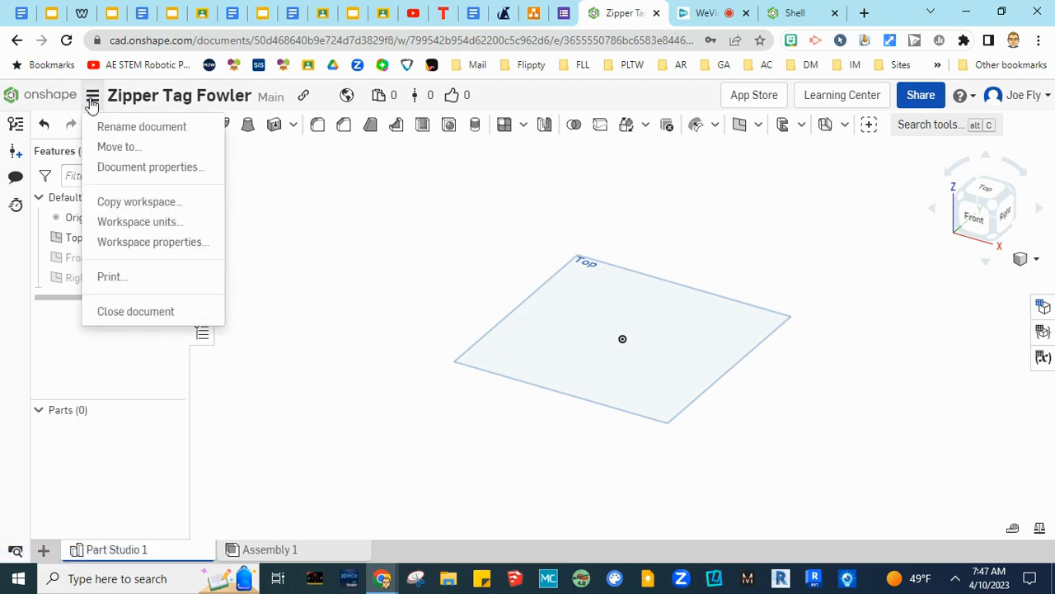
left_click(158, 224)
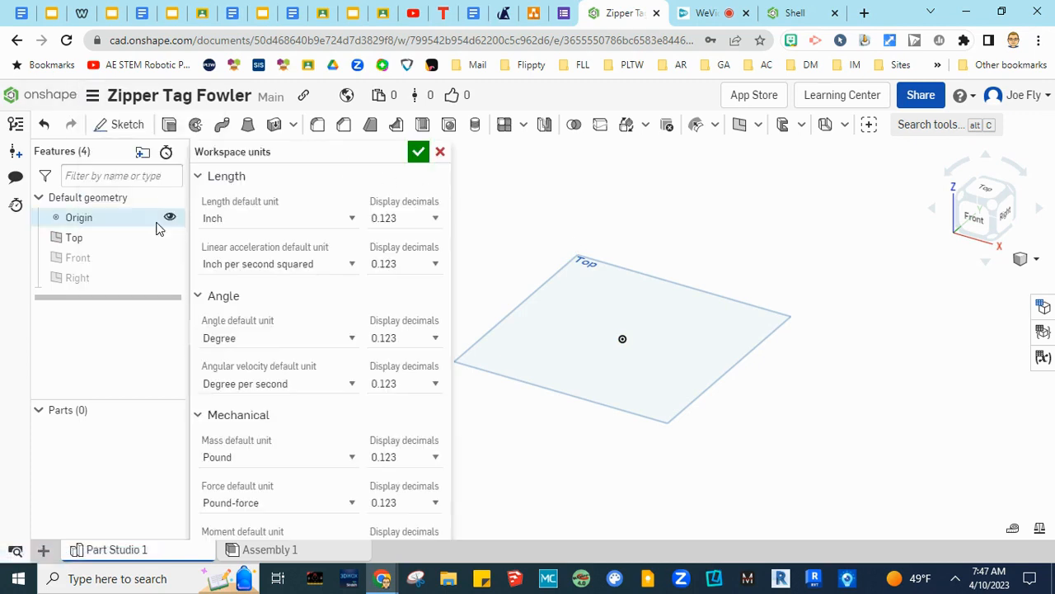
left_click(264, 219)
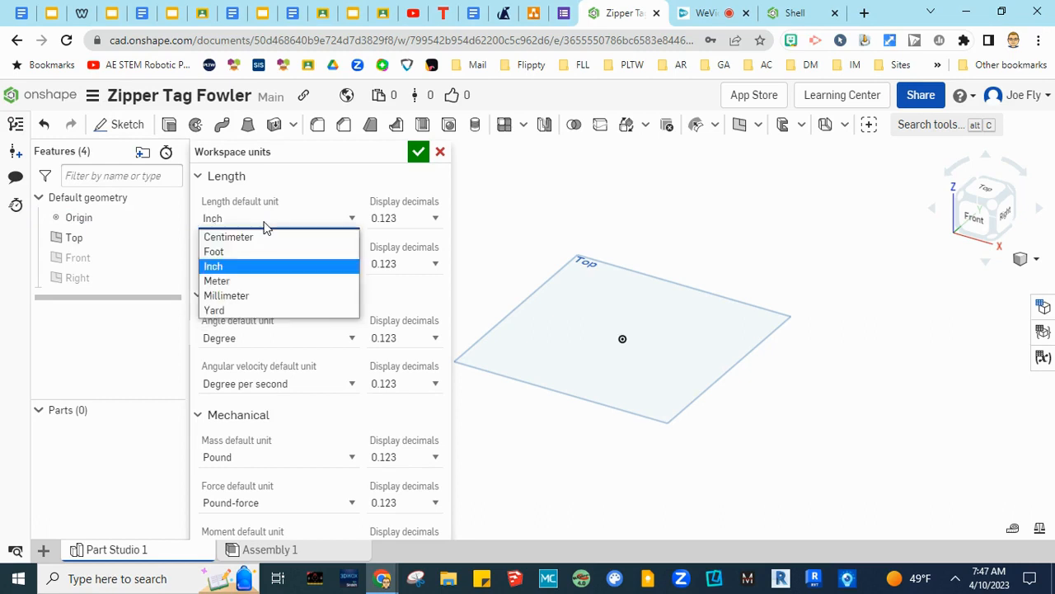
left_click(276, 295)
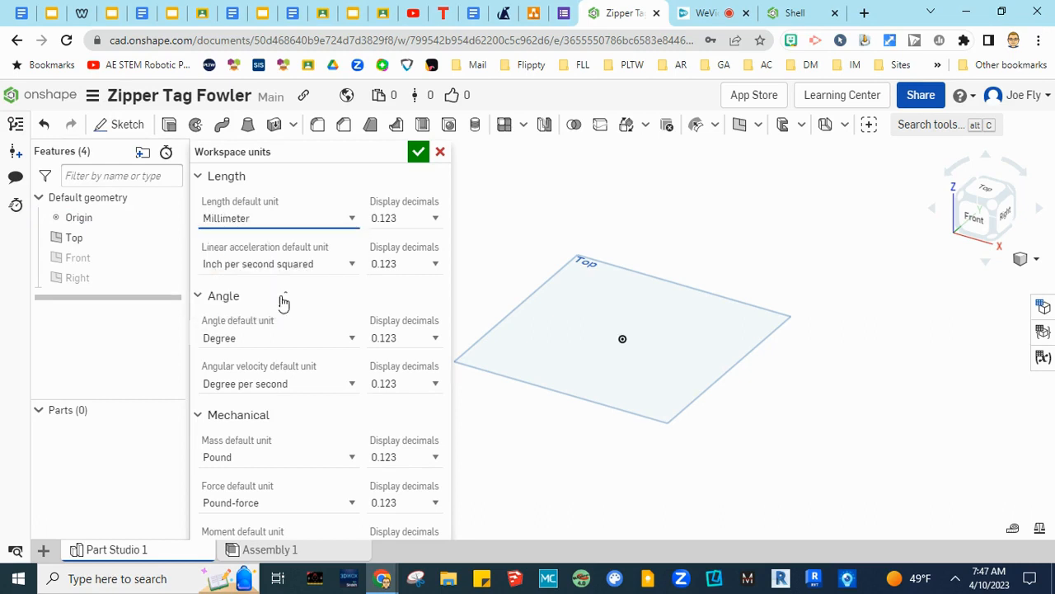
left_click(418, 152)
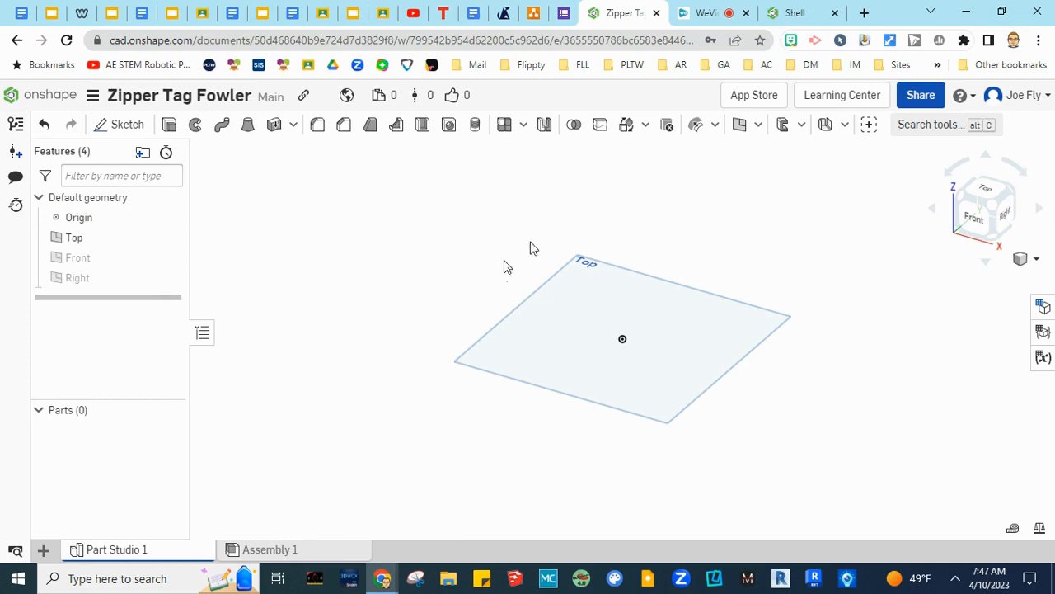
left_click(986, 193)
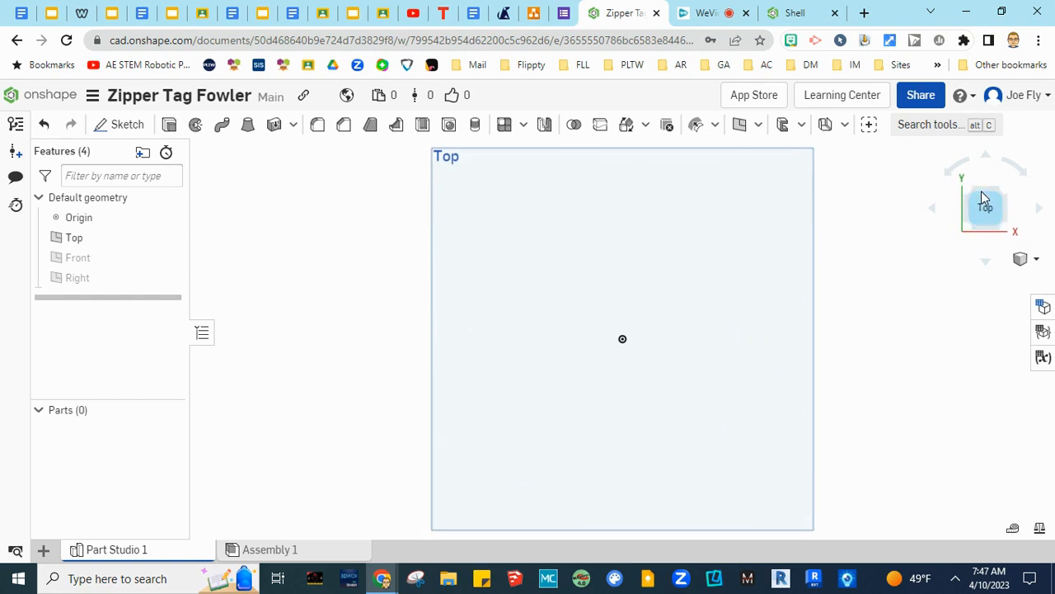
- Start a sketch on the Top plane and draw a corner rectangle
left_click(123, 124)
left_click(512, 297)
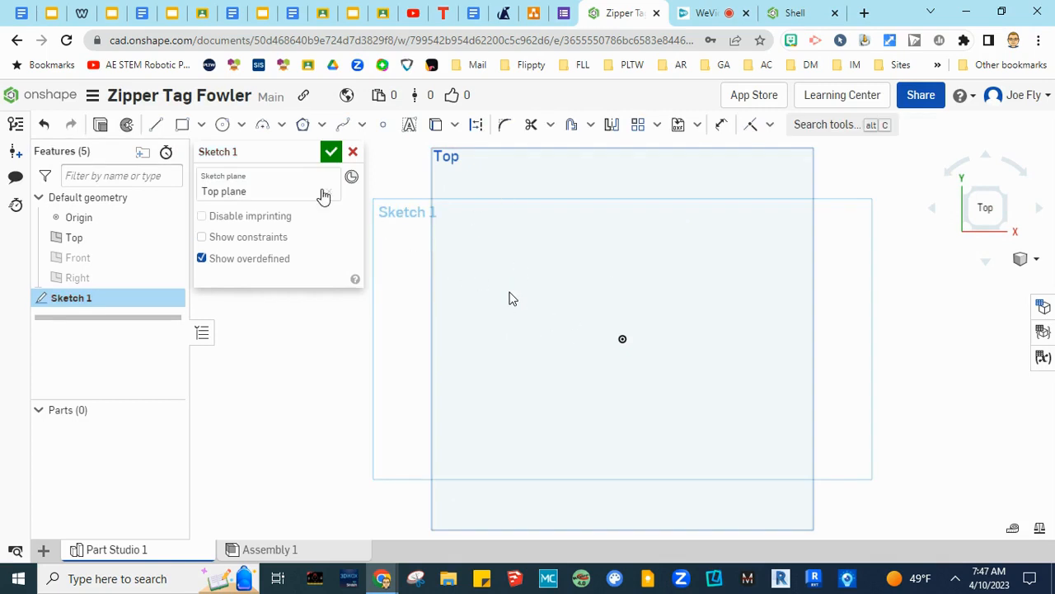
left_click(182, 125)
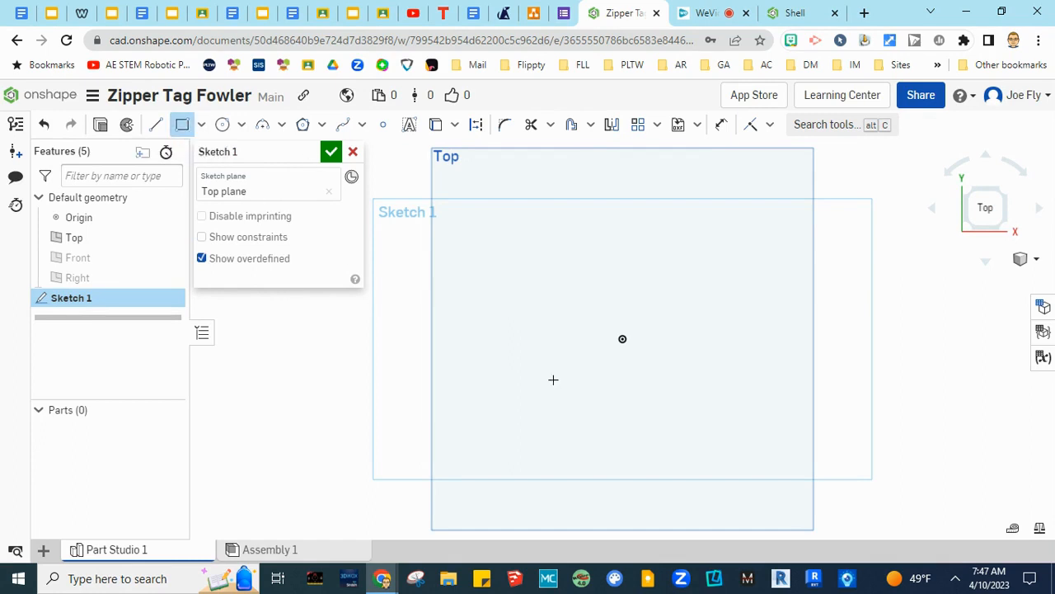
left_click(483, 289)
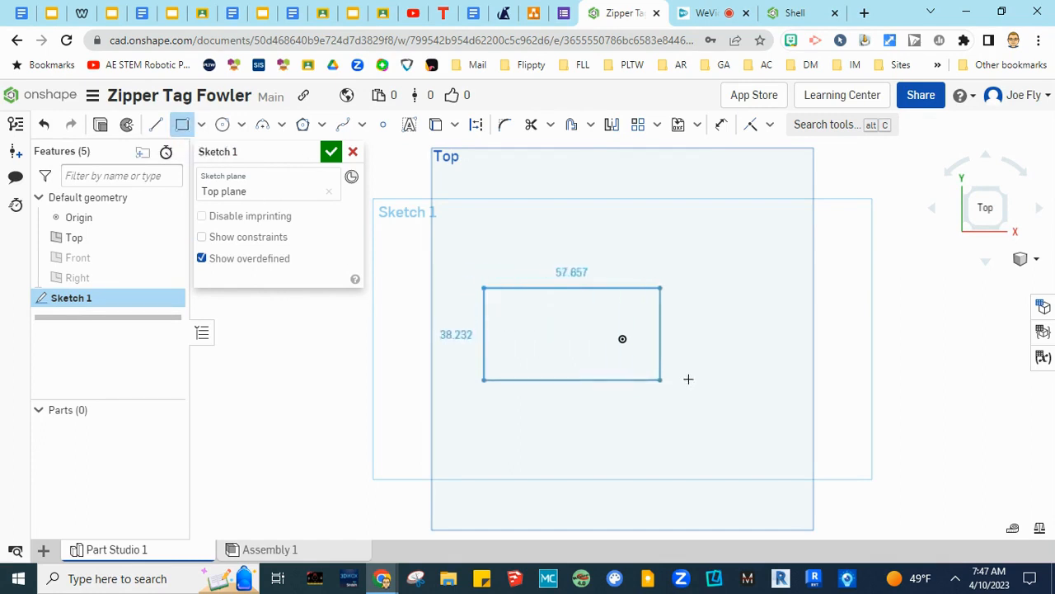
left_click(790, 416)
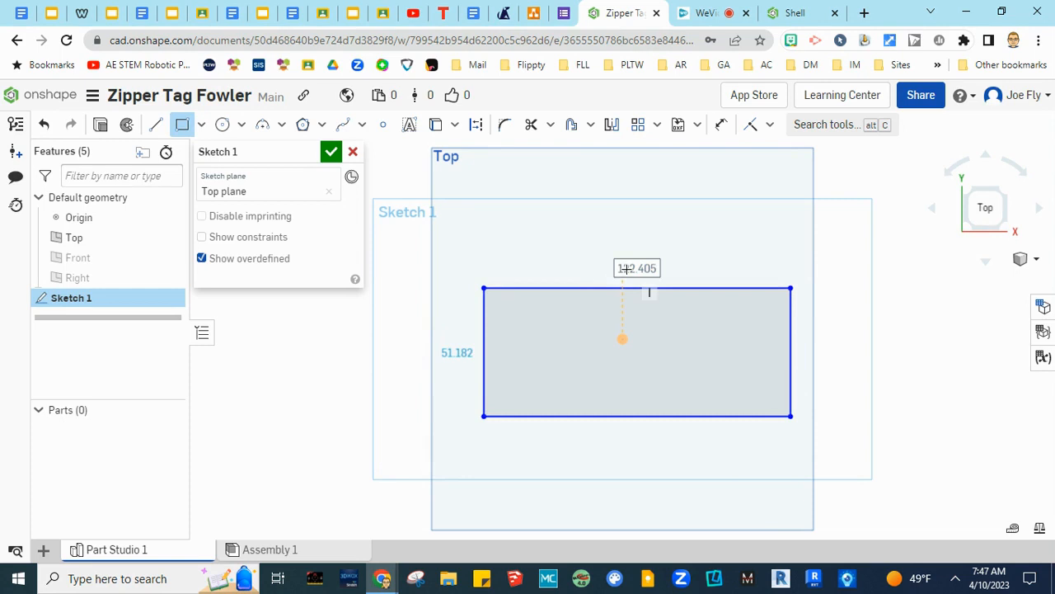
key("Escape")
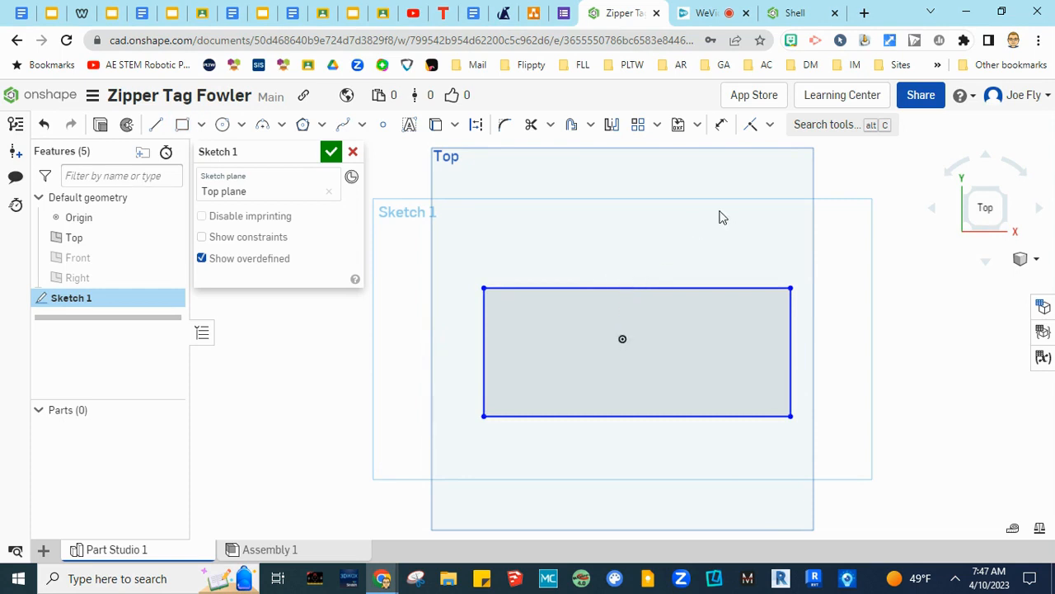
- Dimension the rectangle 32 mm wide and 12 mm tall
left_click(722, 126)
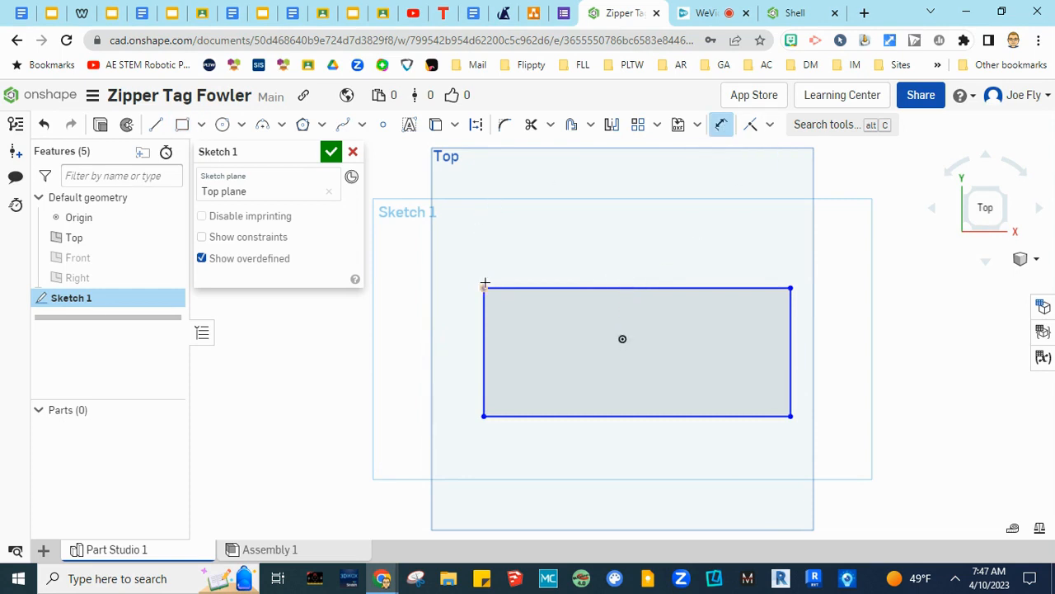
left_click(789, 288)
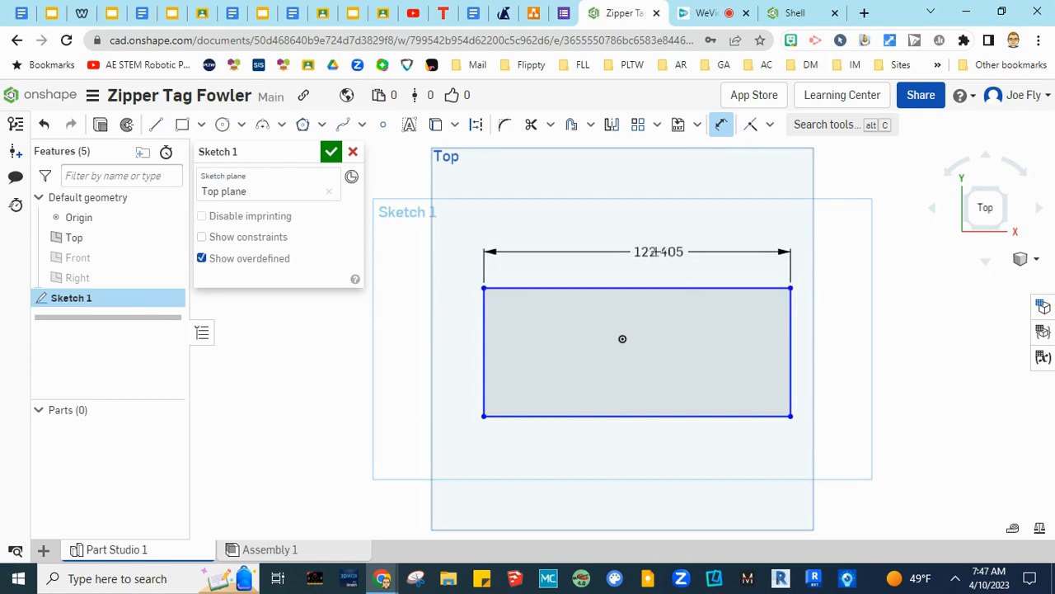
left_click(628, 242)
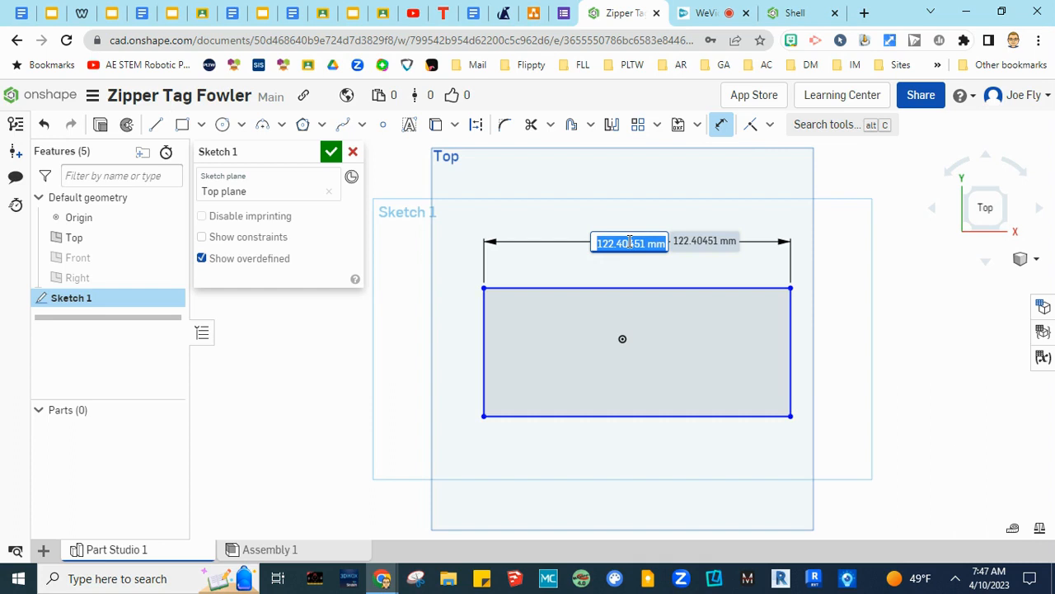
type("32")
key("Return")
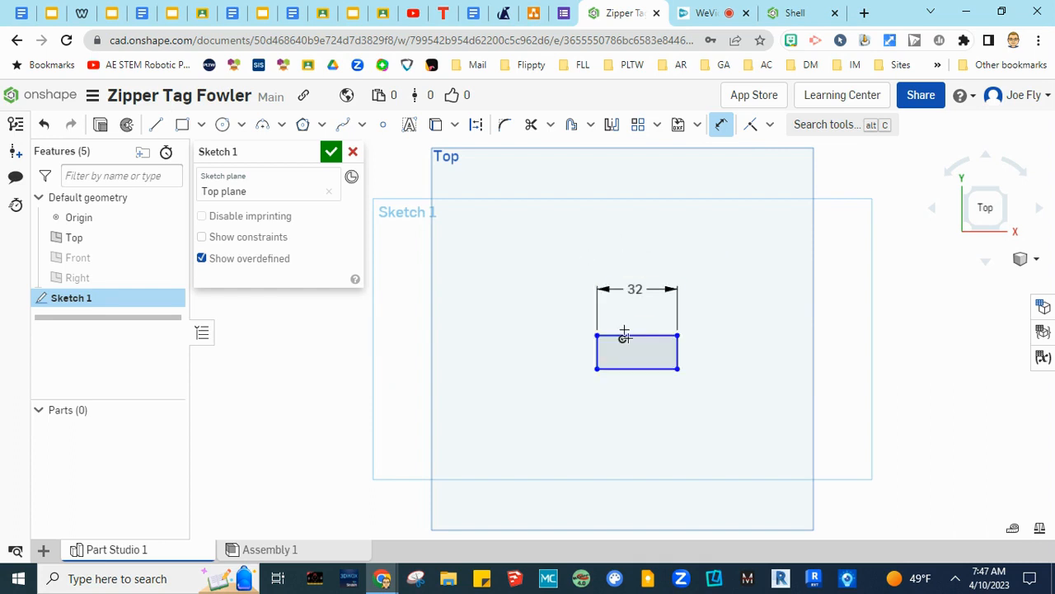
left_click(596, 353)
left_click(564, 351)
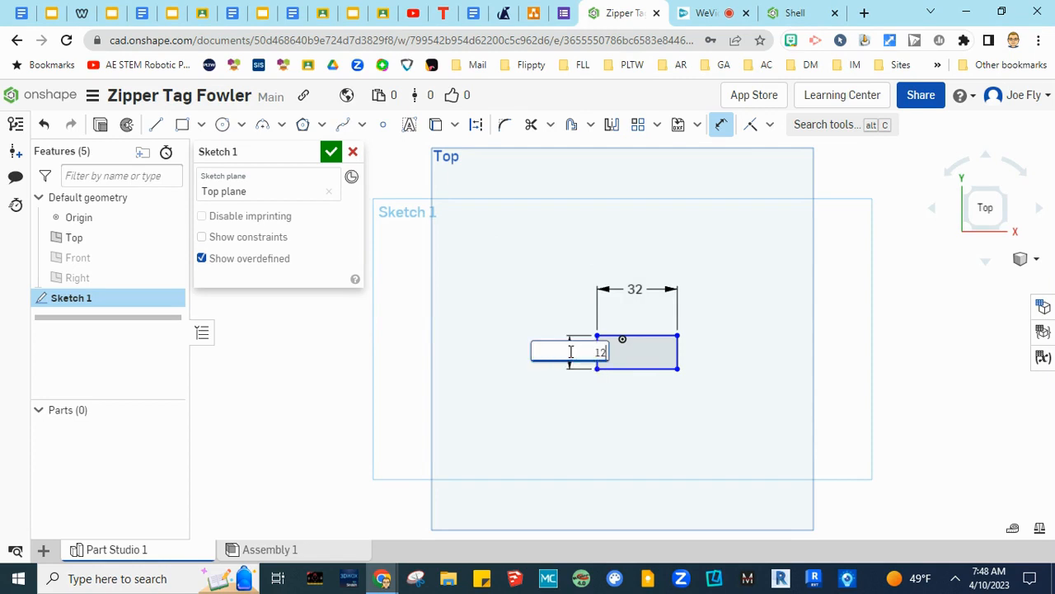
type("12")
key("Return")
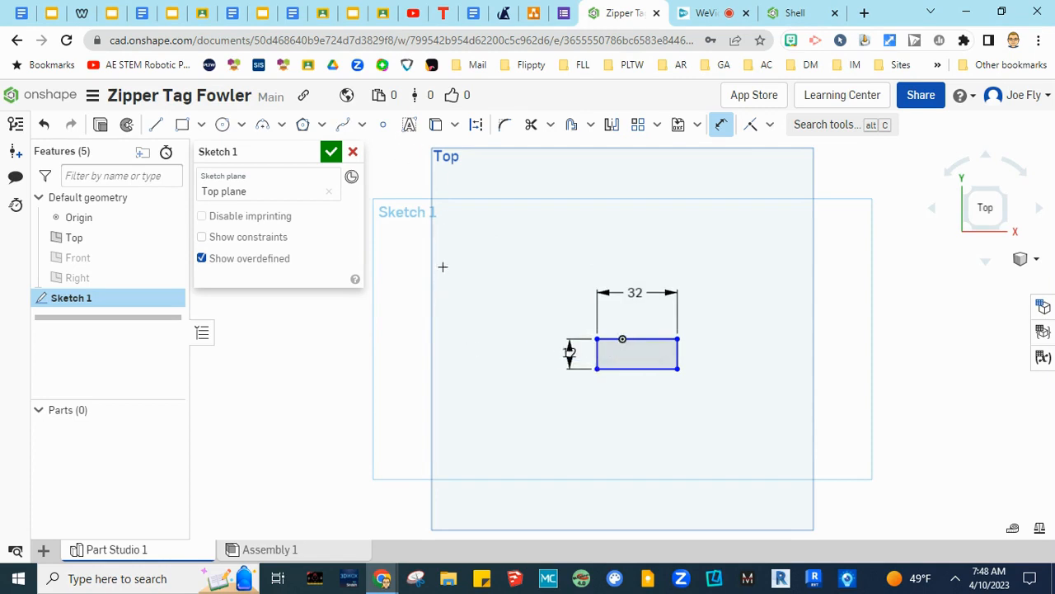
- Extrude the rectangle sketch 3 mm into a solid plate, viewed isometrically
left_click(101, 126)
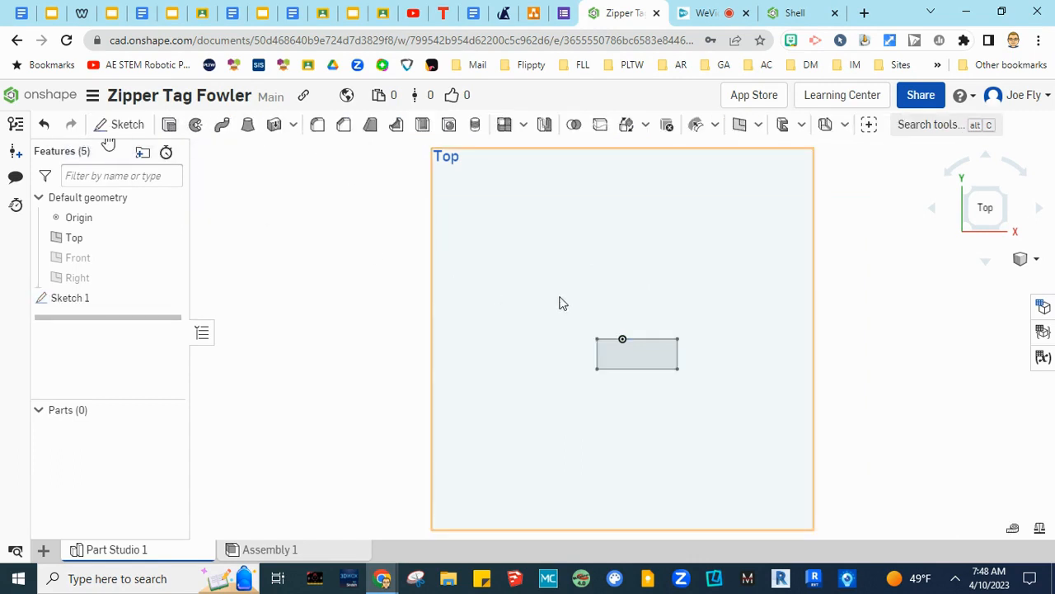
key("shift+e")
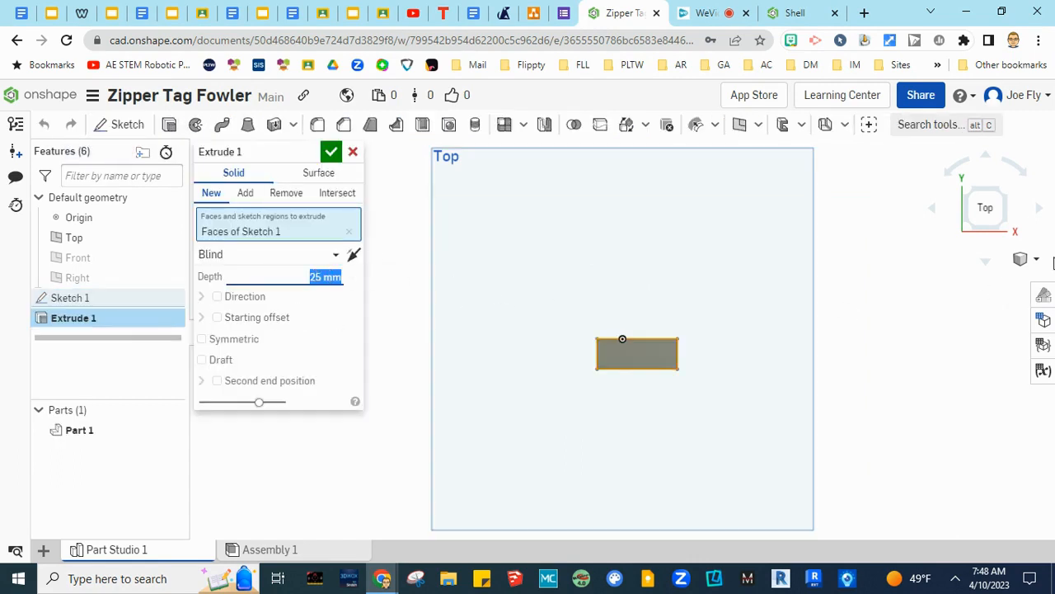
left_click(1022, 259)
left_click(936, 243)
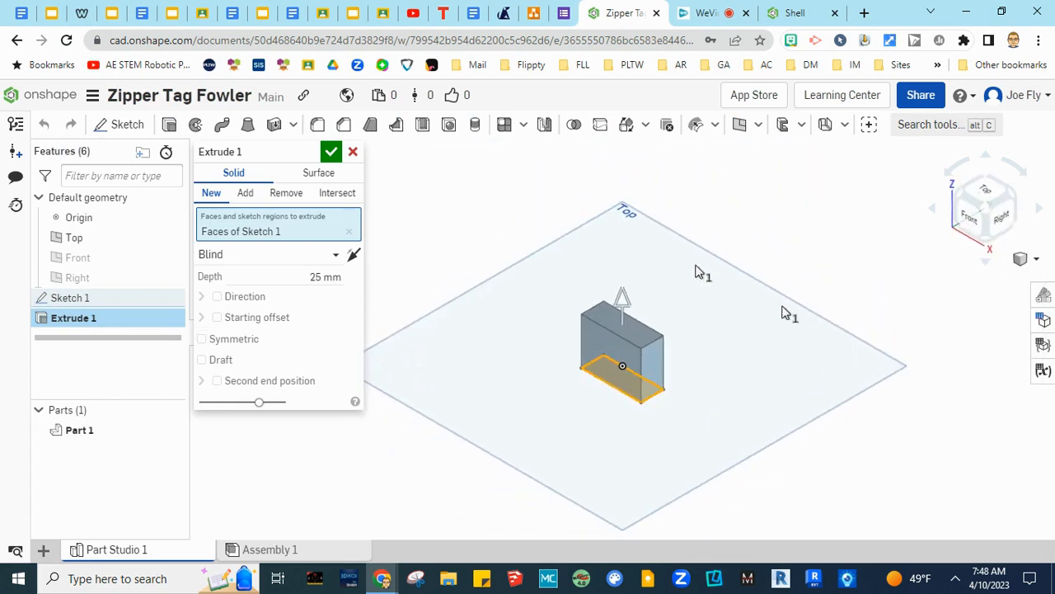
left_click(325, 278)
type("3")
key("Return")
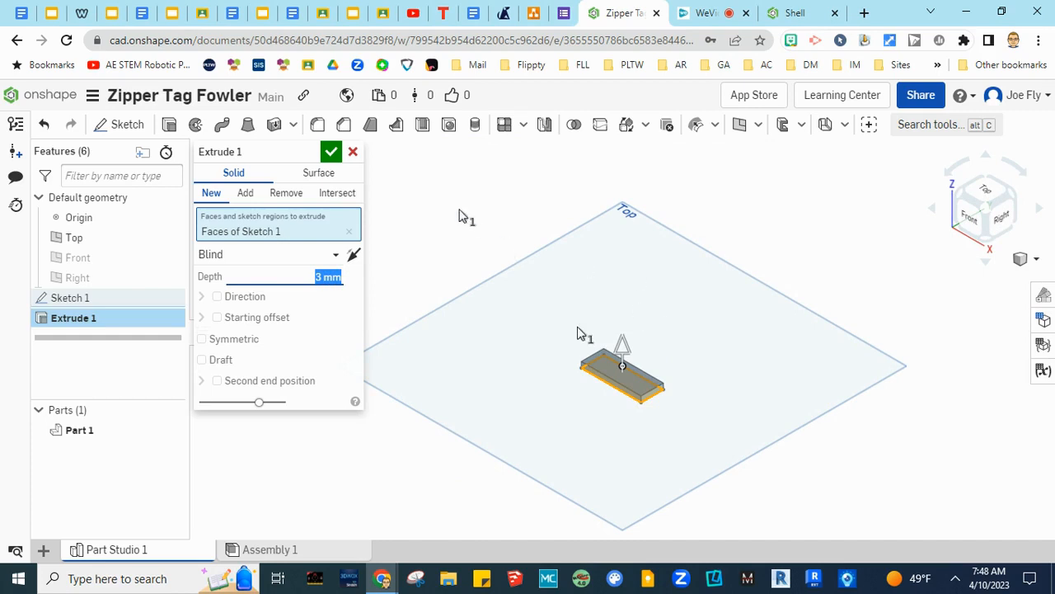
left_click(331, 151)
left_click(643, 455)
left_click(641, 452)
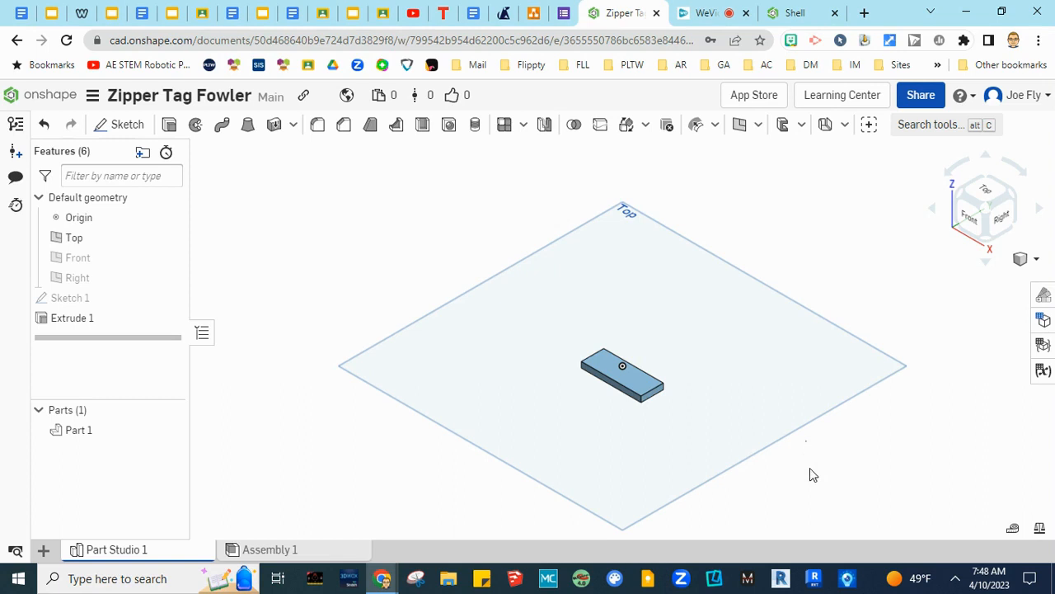
- Frame the plate from the top and start a Shell removing its top face
left_click(985, 190)
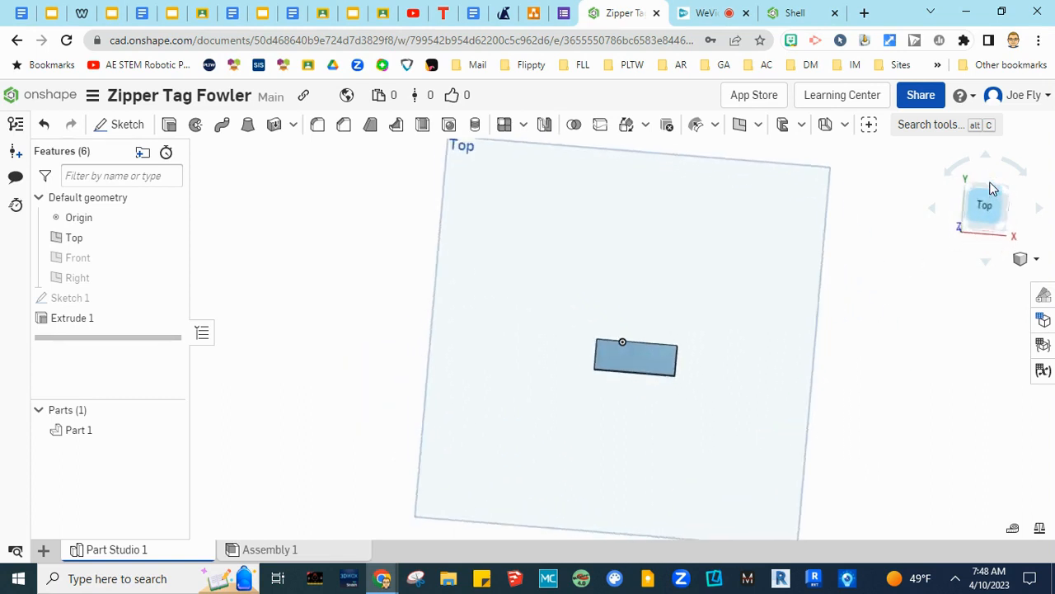
scroll(674, 446, "up", 6)
scroll(664, 444, "down", 3)
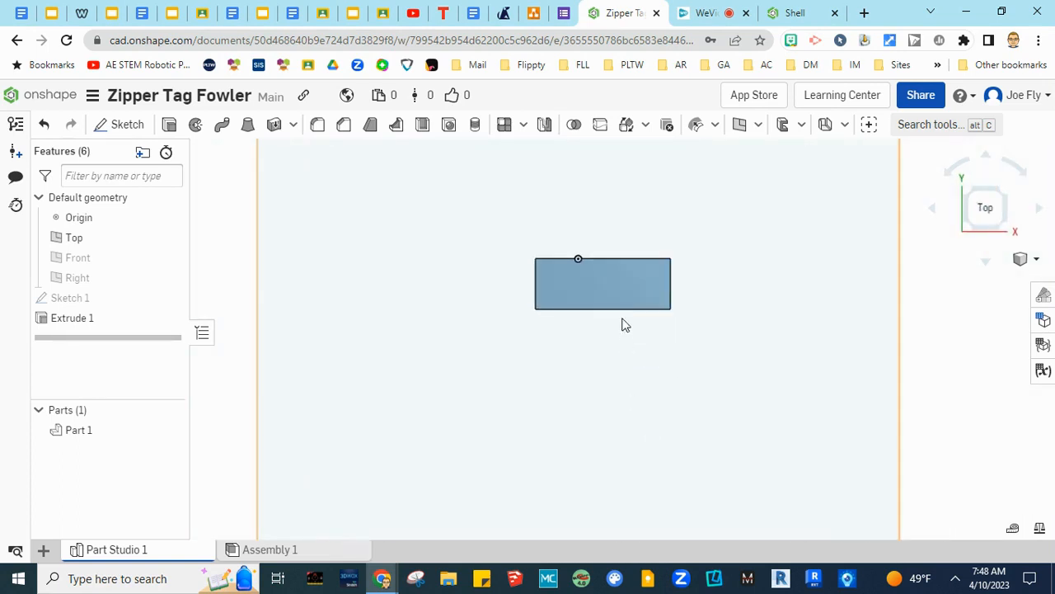
scroll(622, 322, "up", 1)
middle_click_drag(619, 321, 608, 368)
scroll(596, 365, "up", 3)
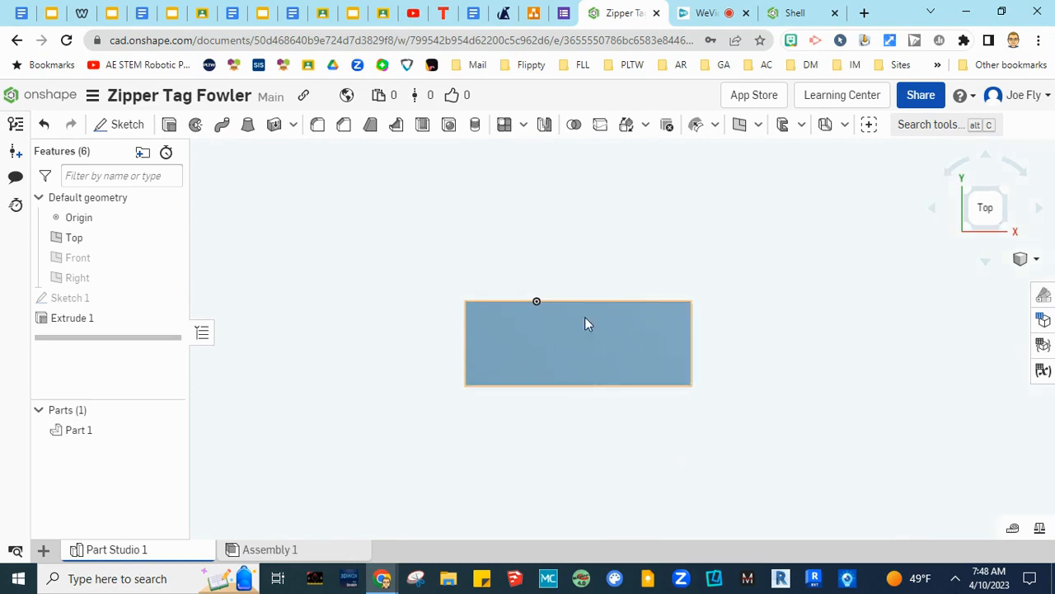
left_click(422, 128)
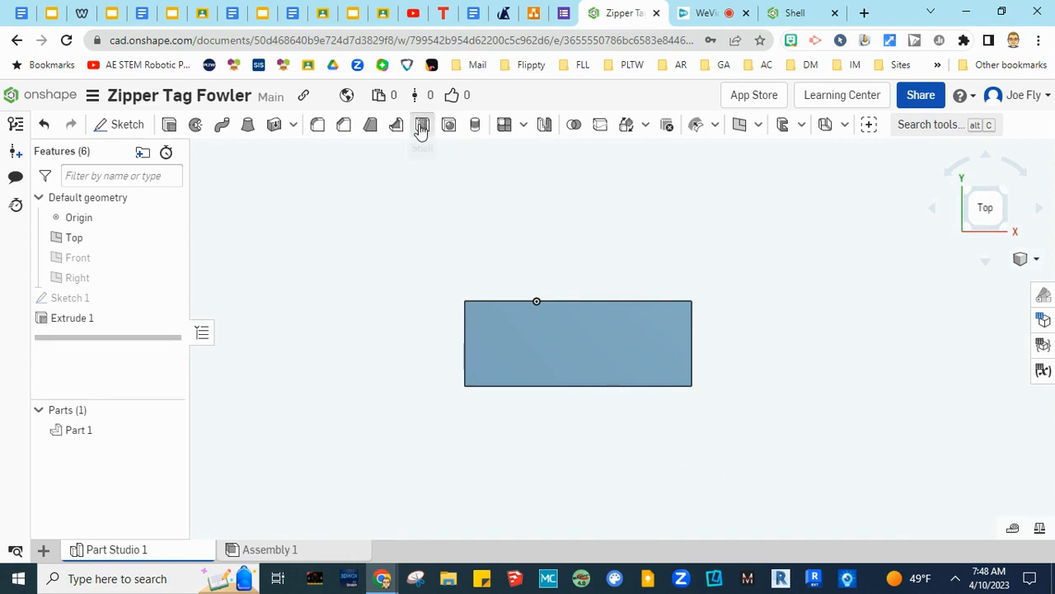
left_click(576, 351)
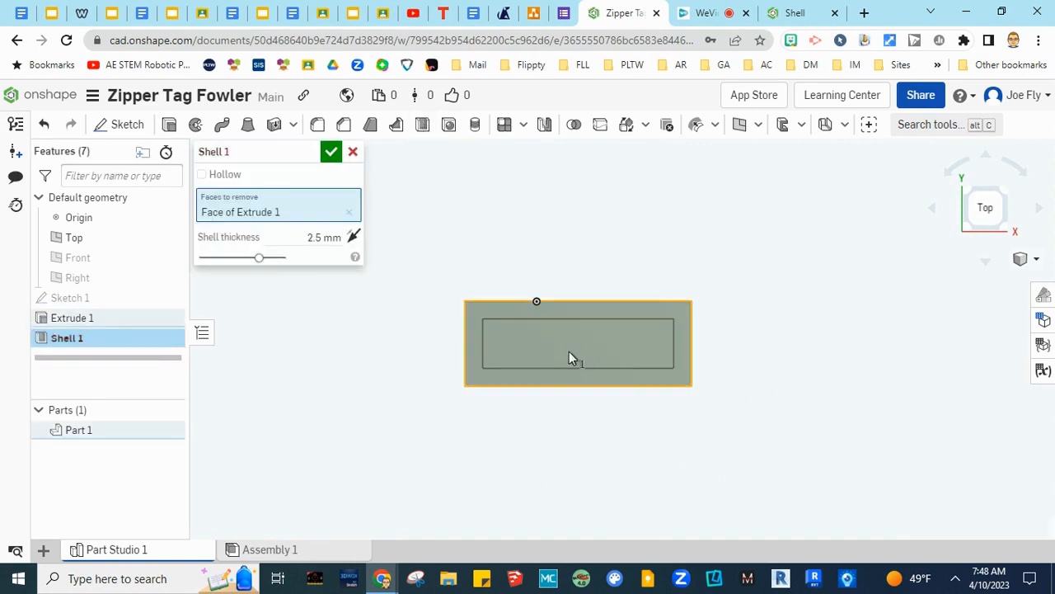
- Set the shell wall thickness to 1.5 mm in isometric view
left_click(1022, 259)
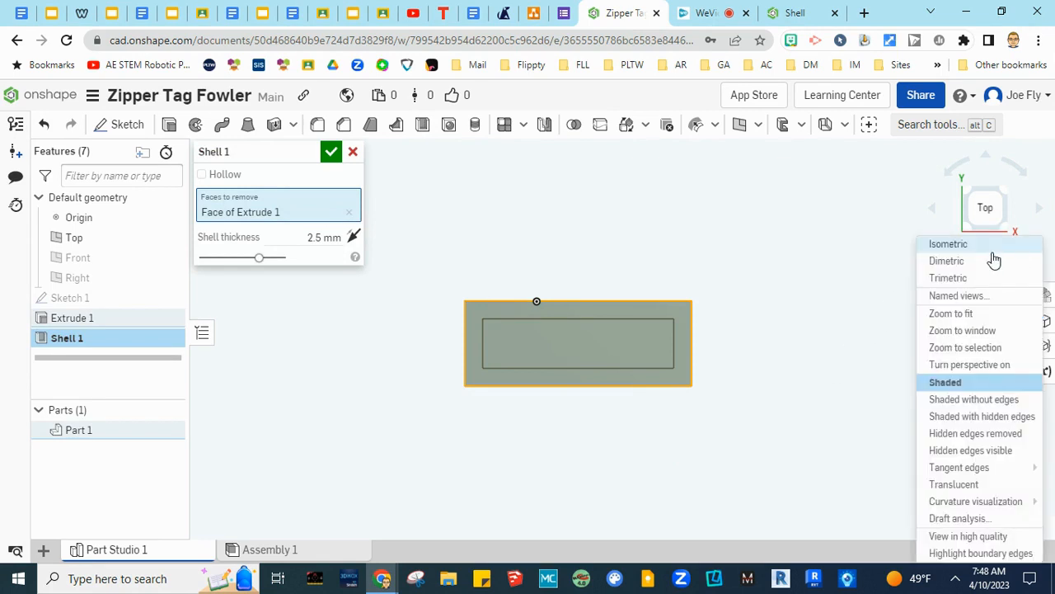
left_click(996, 246)
scroll(631, 391, "up", 5)
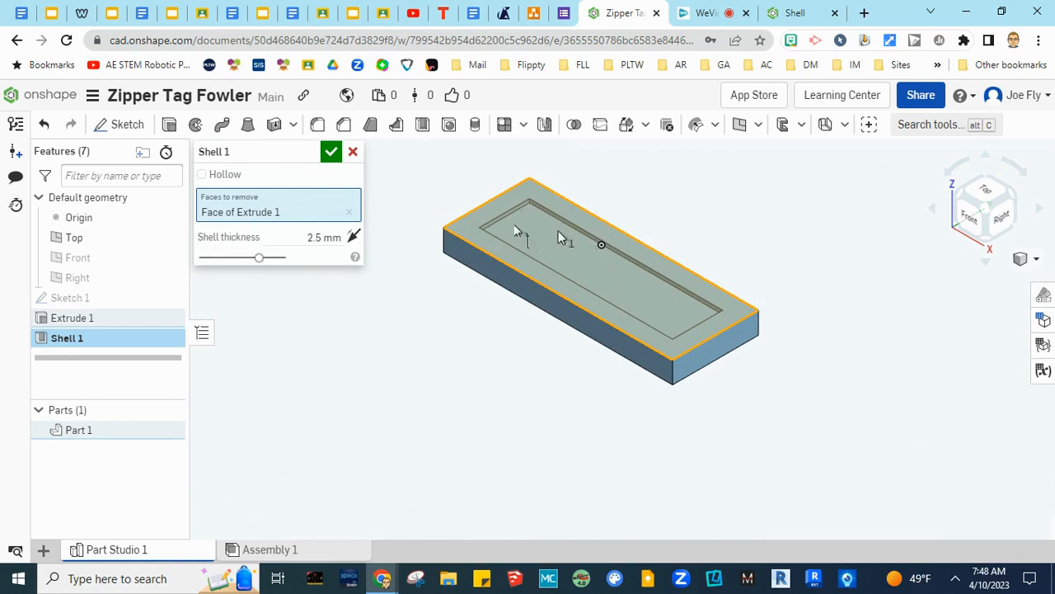
left_click(316, 238)
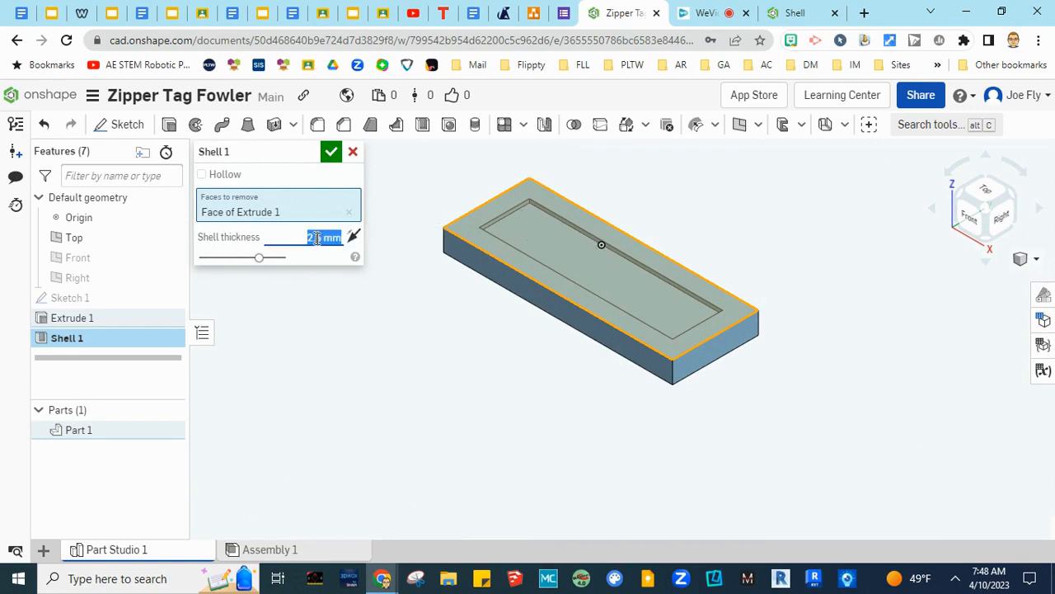
type("1")
key("Return")
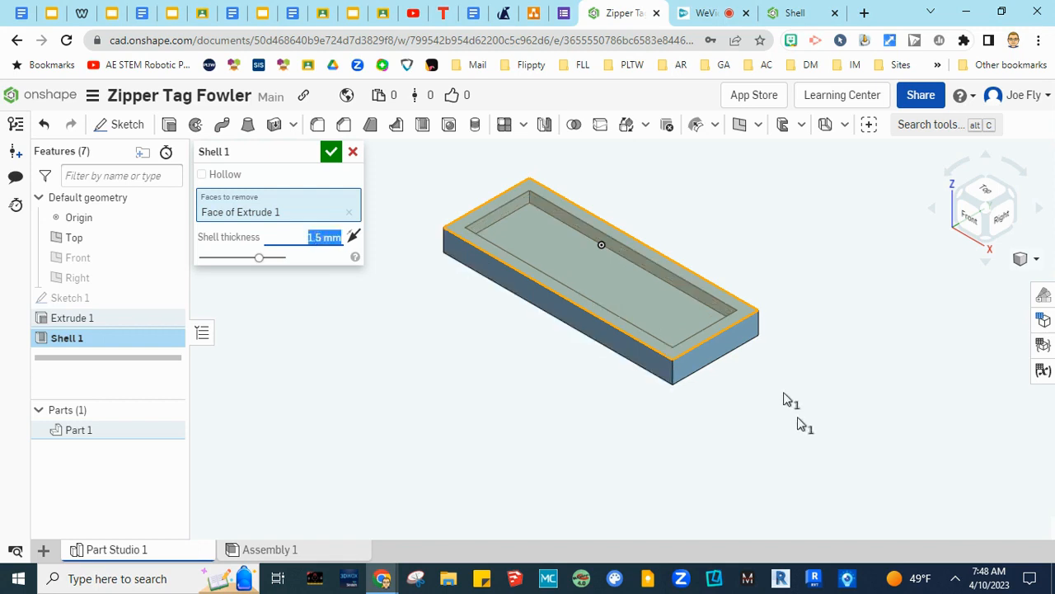
type("1.5")
key("Return")
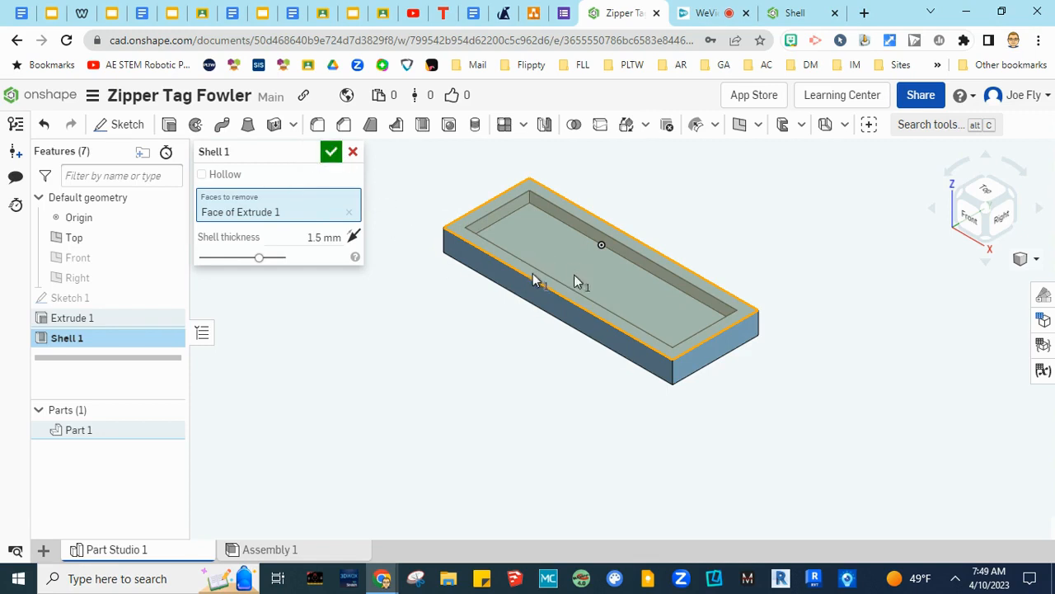
- Commit the 1.5 mm shell, zoom in on the top view, and start Sketch 2
left_click(330, 151)
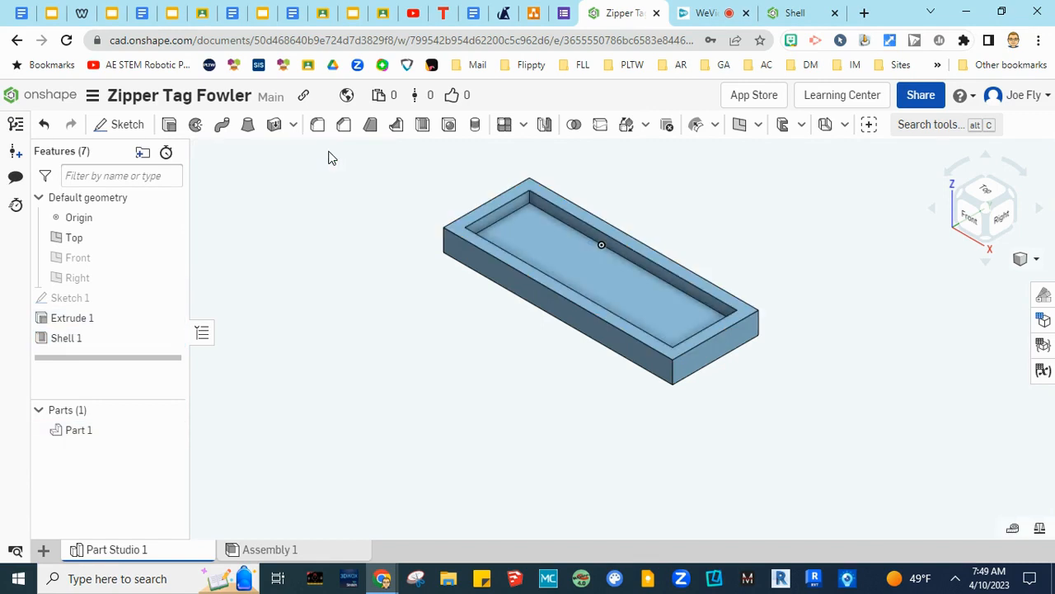
left_click(985, 192)
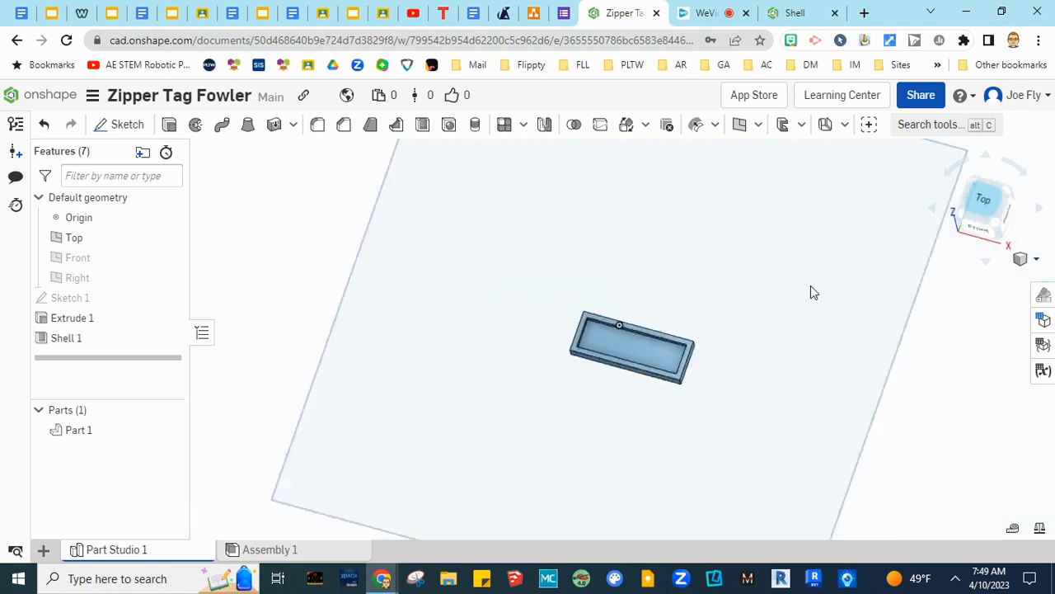
scroll(610, 367, "up", 10)
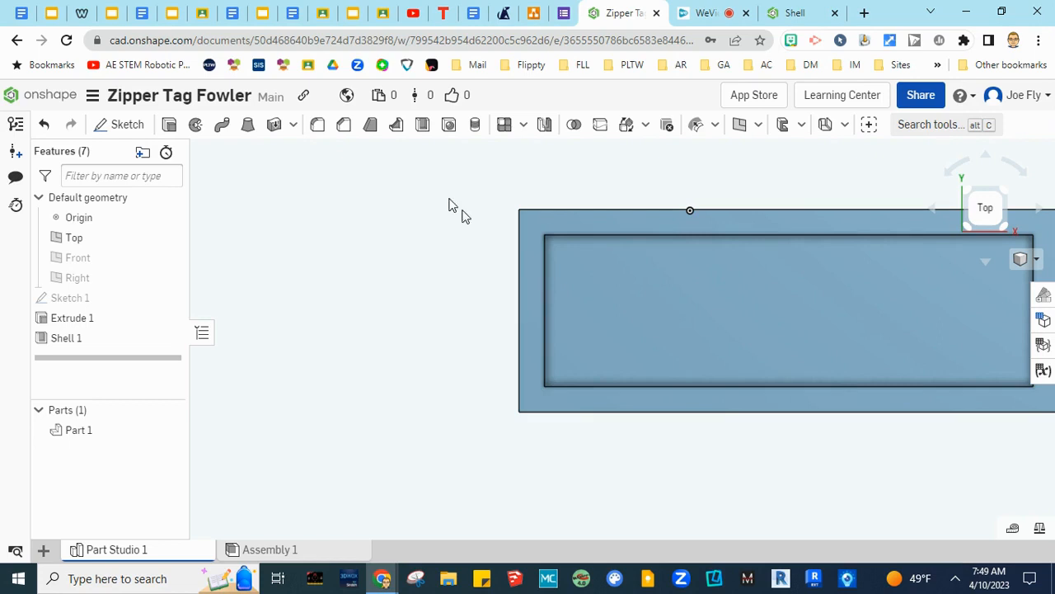
left_click(121, 124)
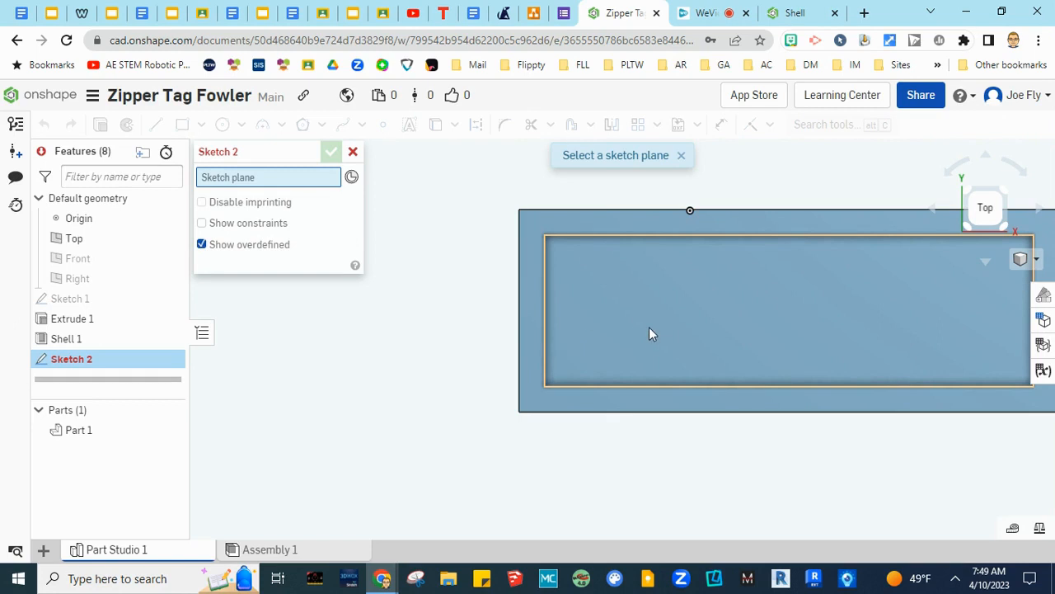
- Sketch on the tag's top face and place a point near its left end
left_click(535, 309)
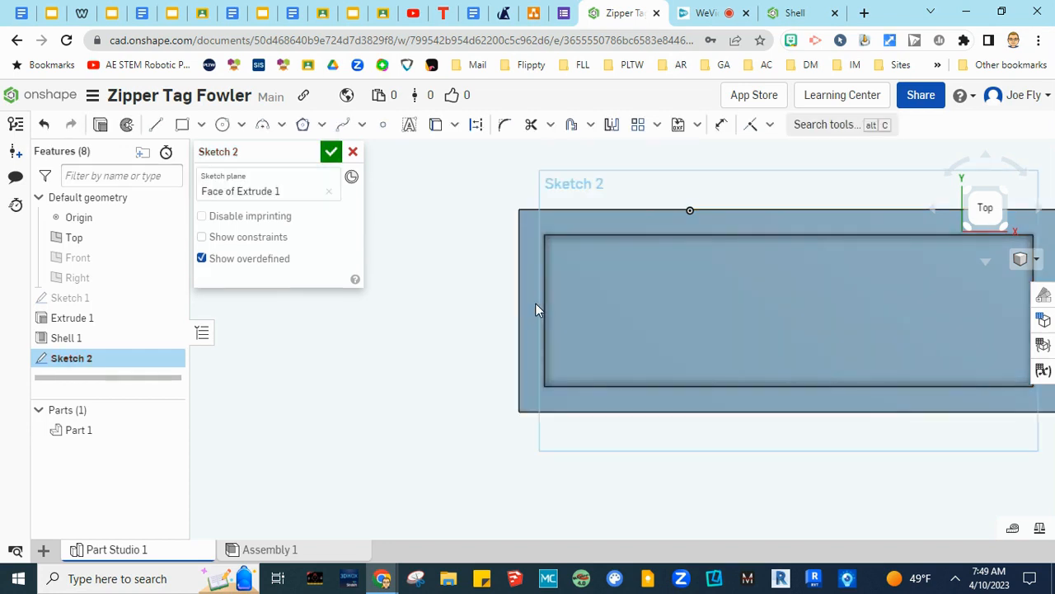
left_click(383, 124)
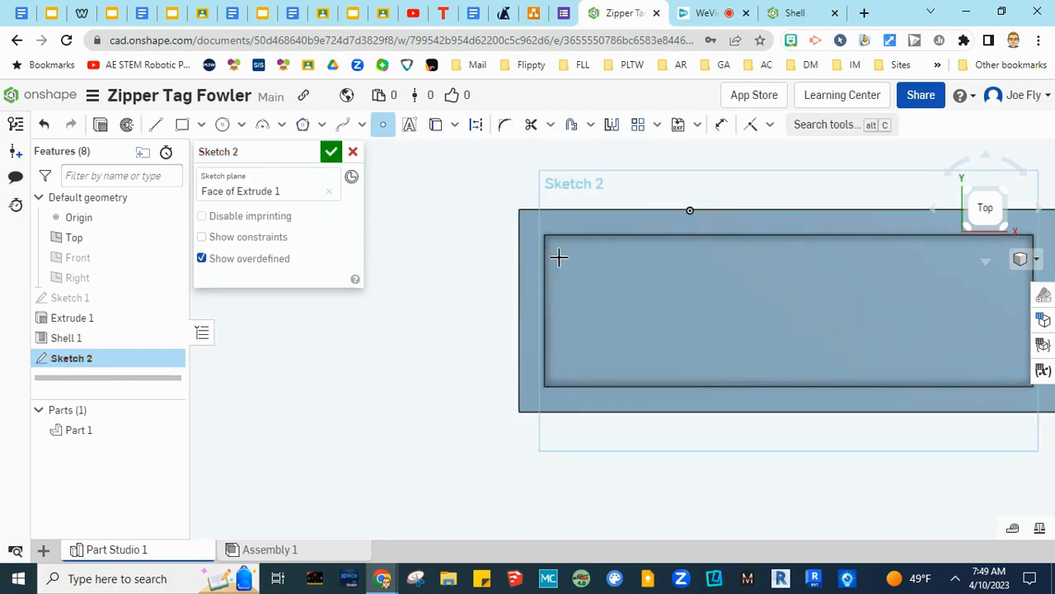
left_click(518, 310)
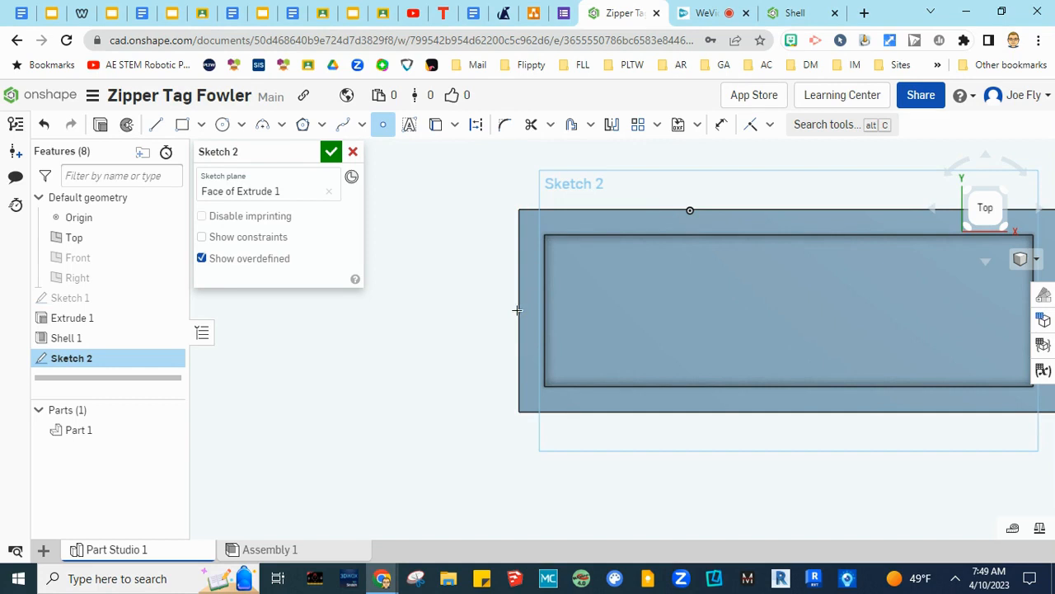
left_click(582, 311)
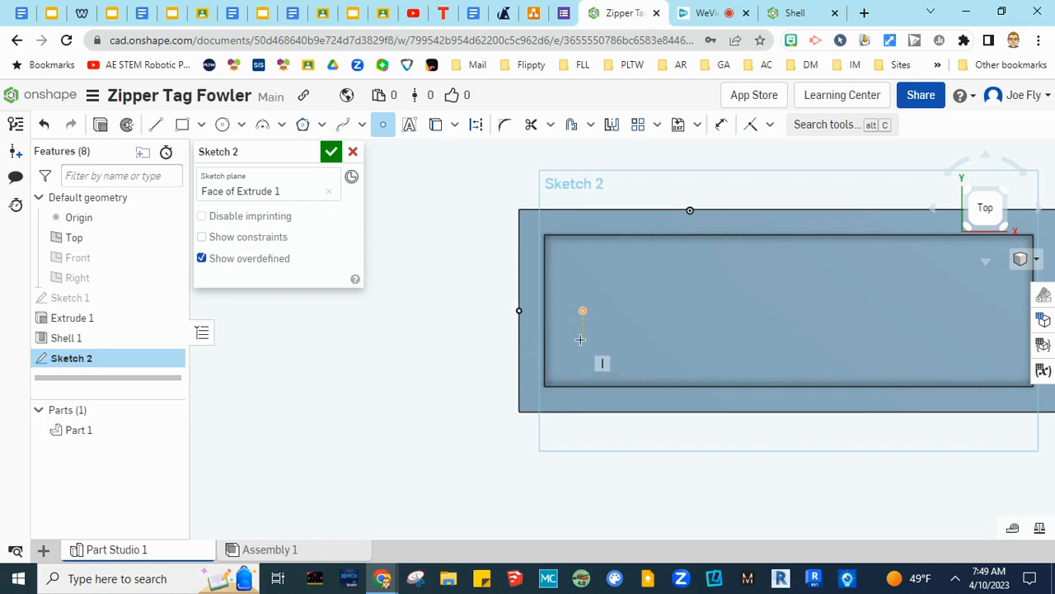
key("Escape")
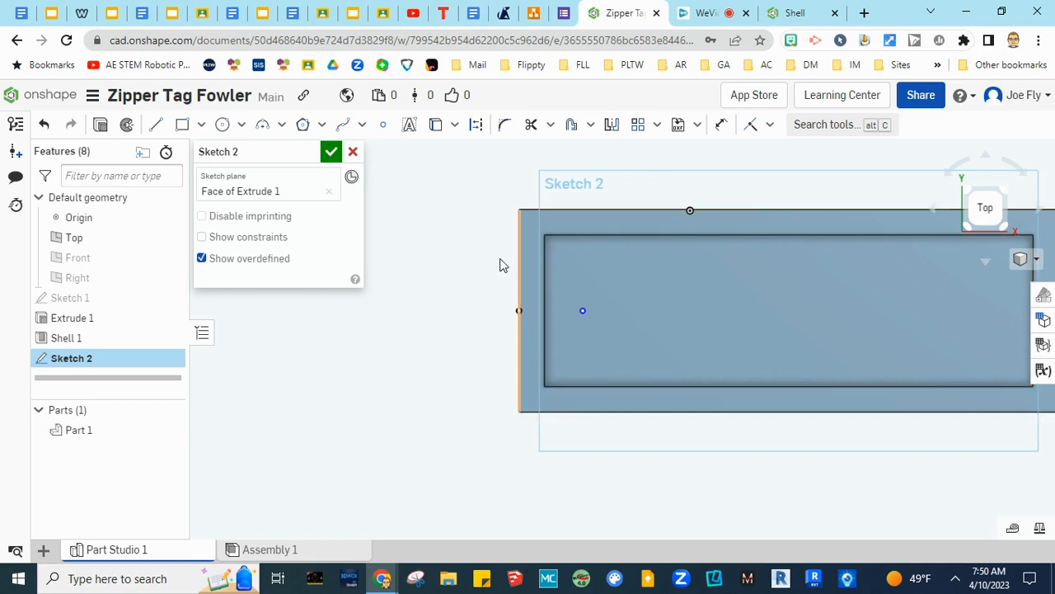
- Dimension the point 3 mm from the tag's left edge and accept the sketch
left_click(723, 127)
left_click(520, 308)
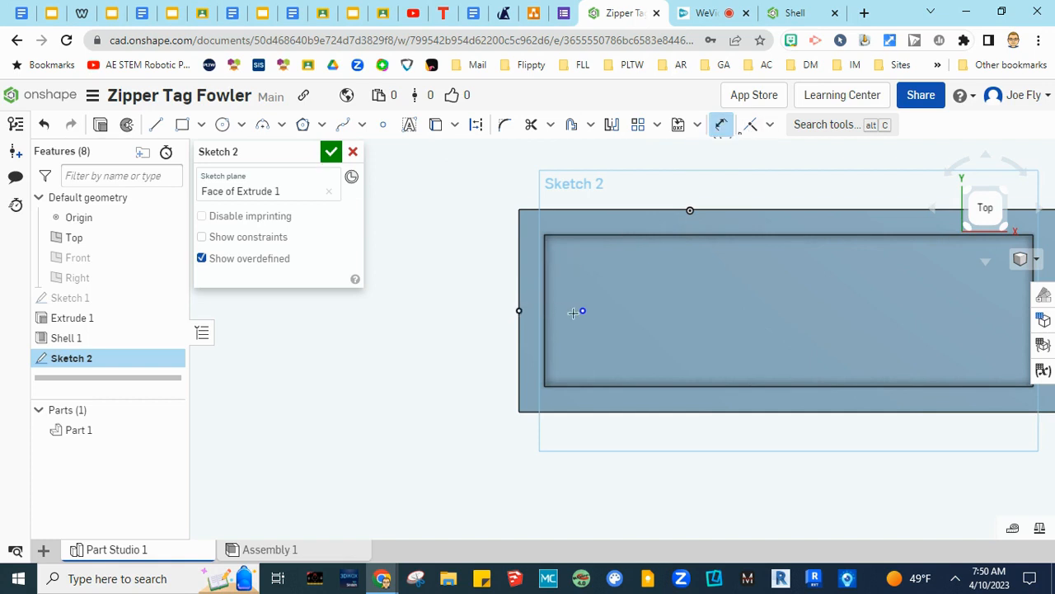
left_click(582, 310)
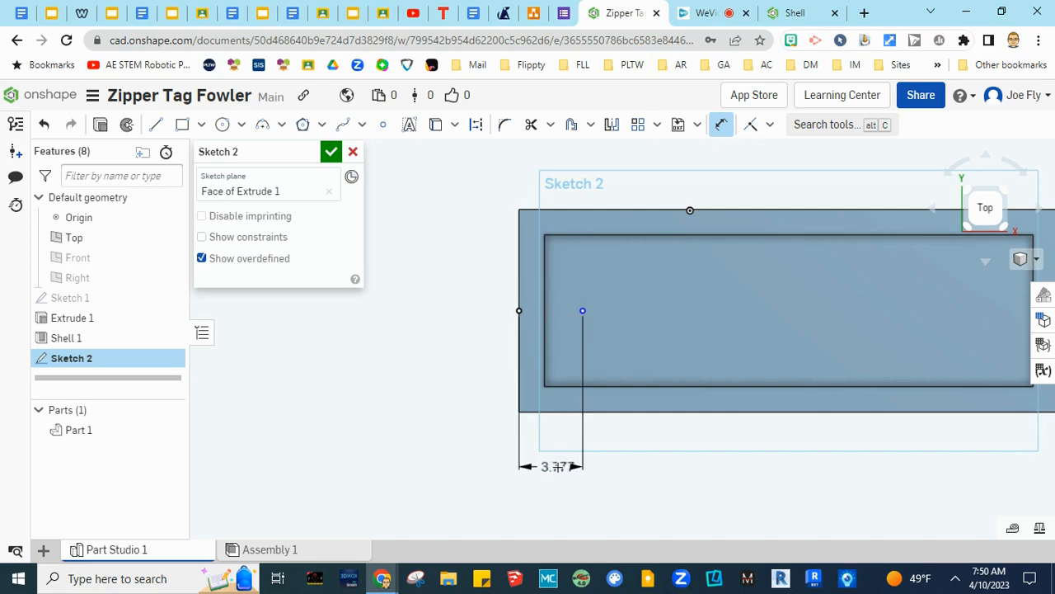
left_click(567, 461)
type("3")
key("Return")
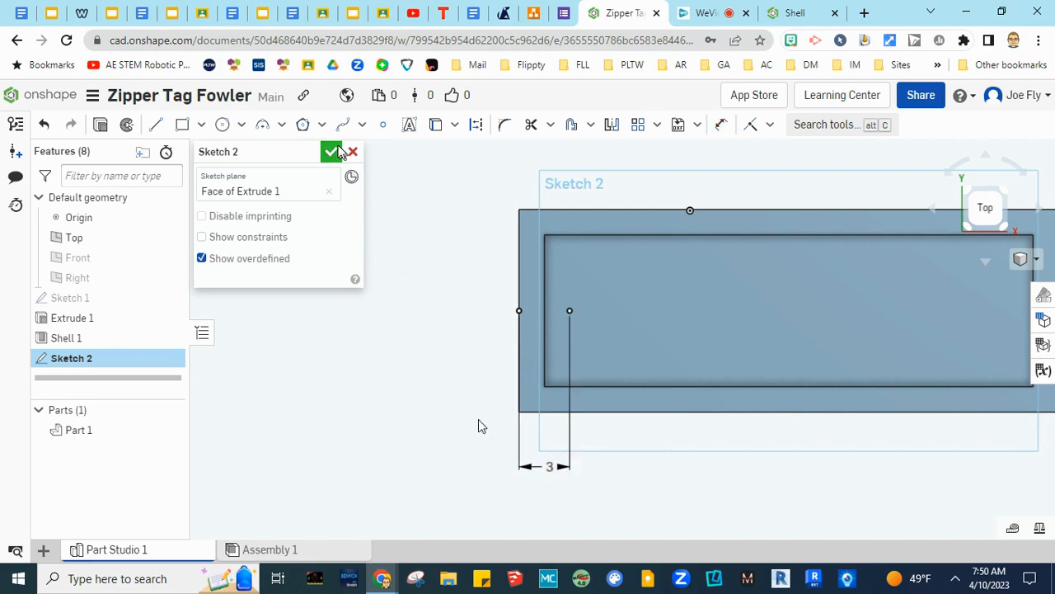
left_click(333, 151)
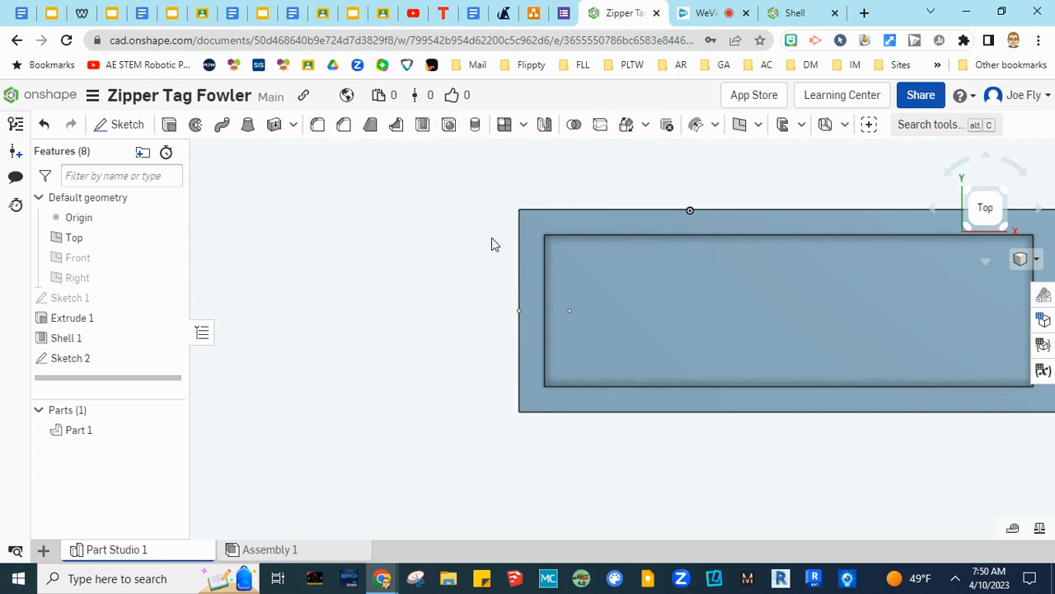
left_click(570, 311)
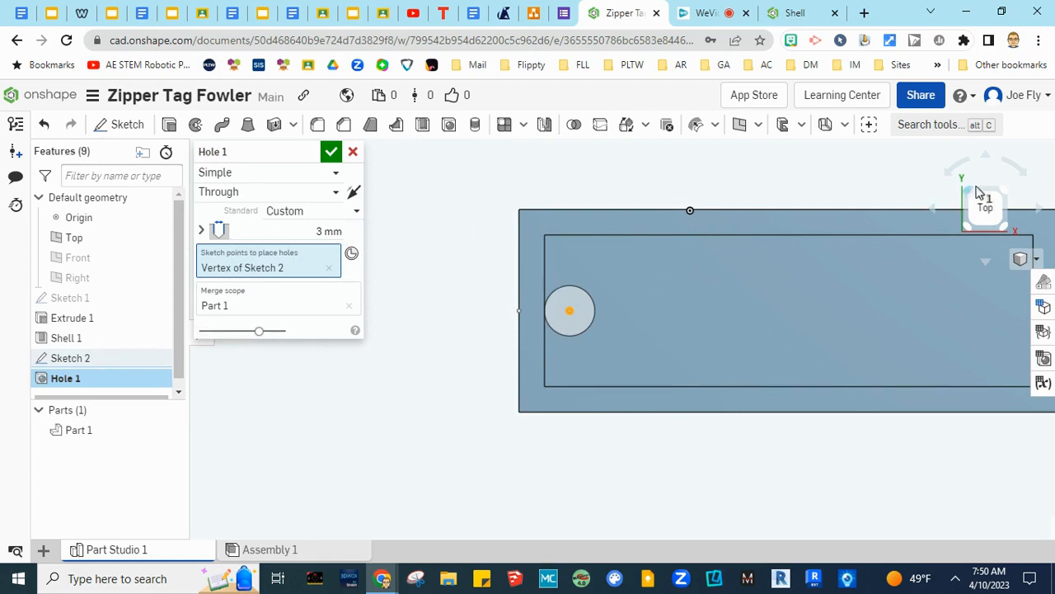
left_click(330, 154)
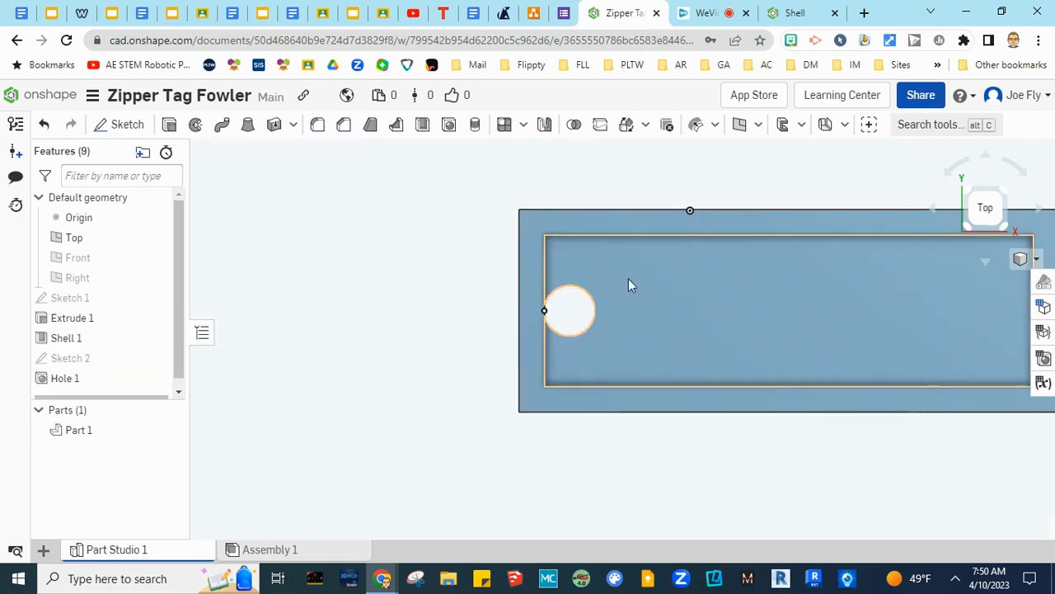
middle_click_drag(908, 358, 838, 364)
scroll(838, 364, "up", 2)
scroll(418, 306, "up", 5)
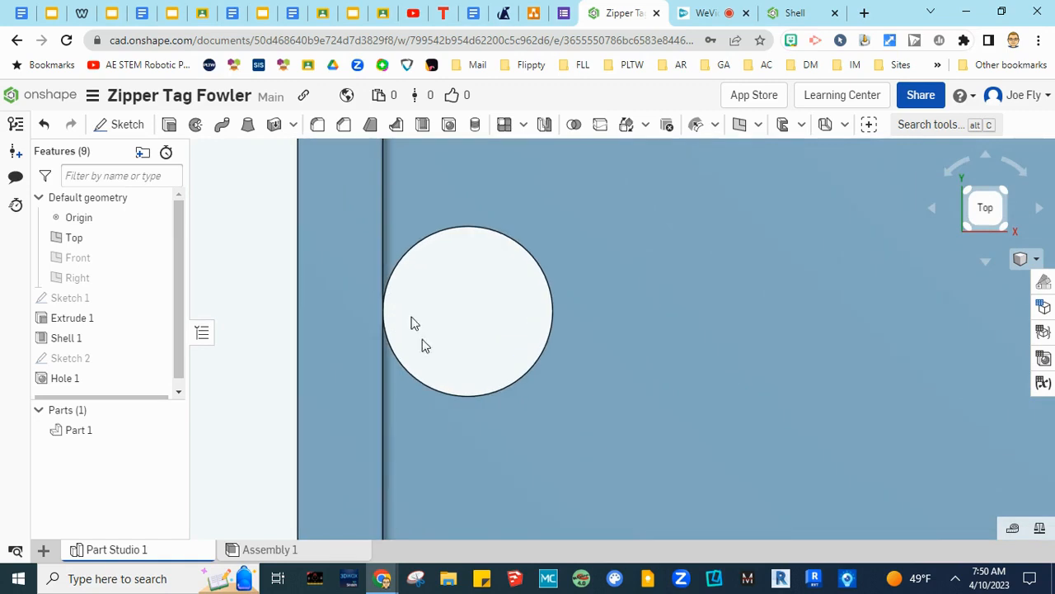
scroll(499, 357, "up", 2)
scroll(502, 358, "down", 3)
scroll(504, 359, "down", 2)
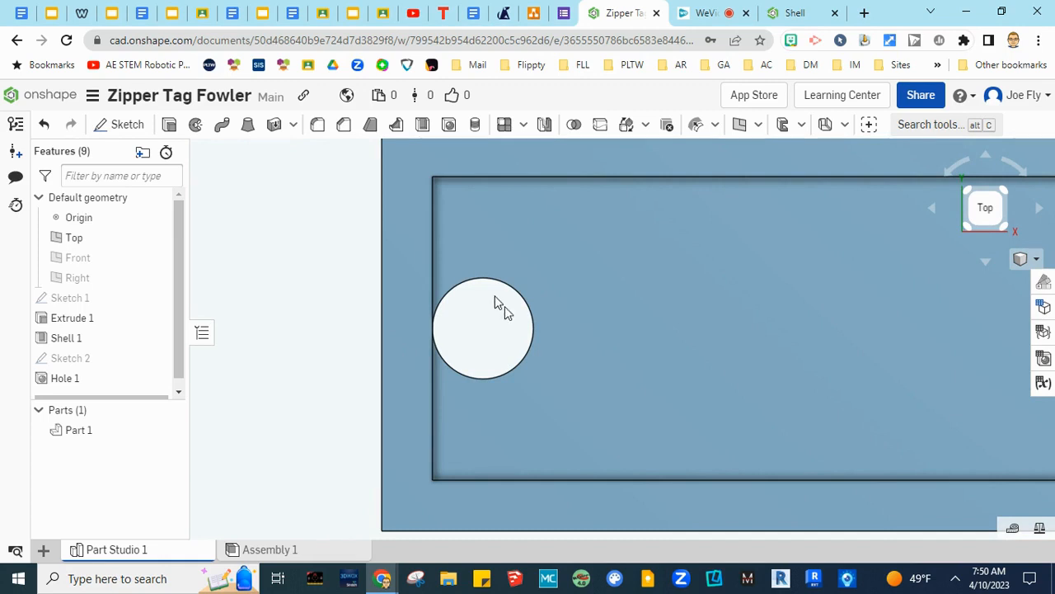
scroll(621, 339, "down", 3)
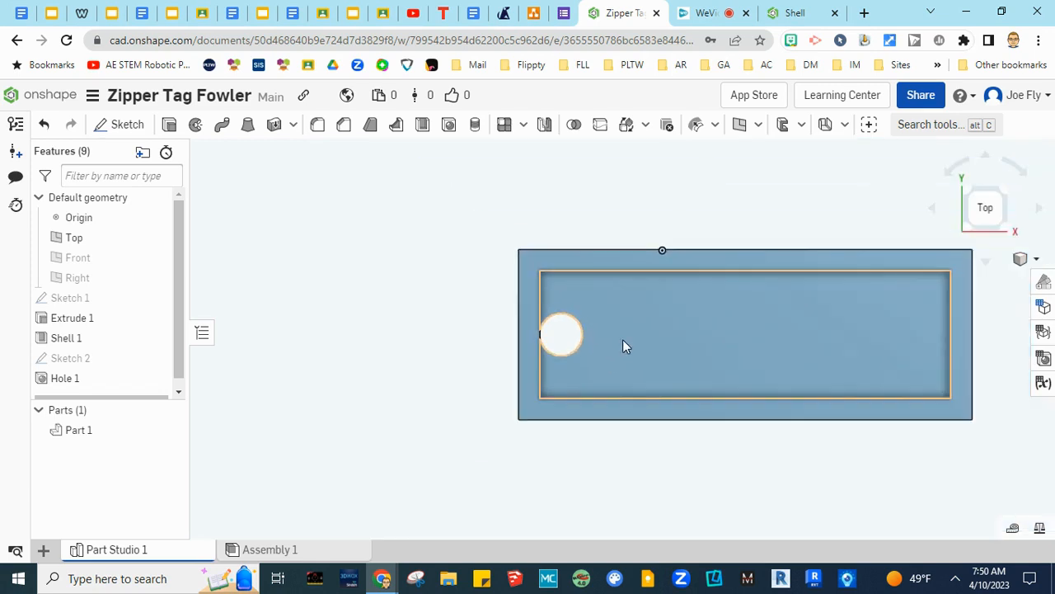
scroll(622, 342, "up", 1)
middle_click_drag(673, 334, 544, 330)
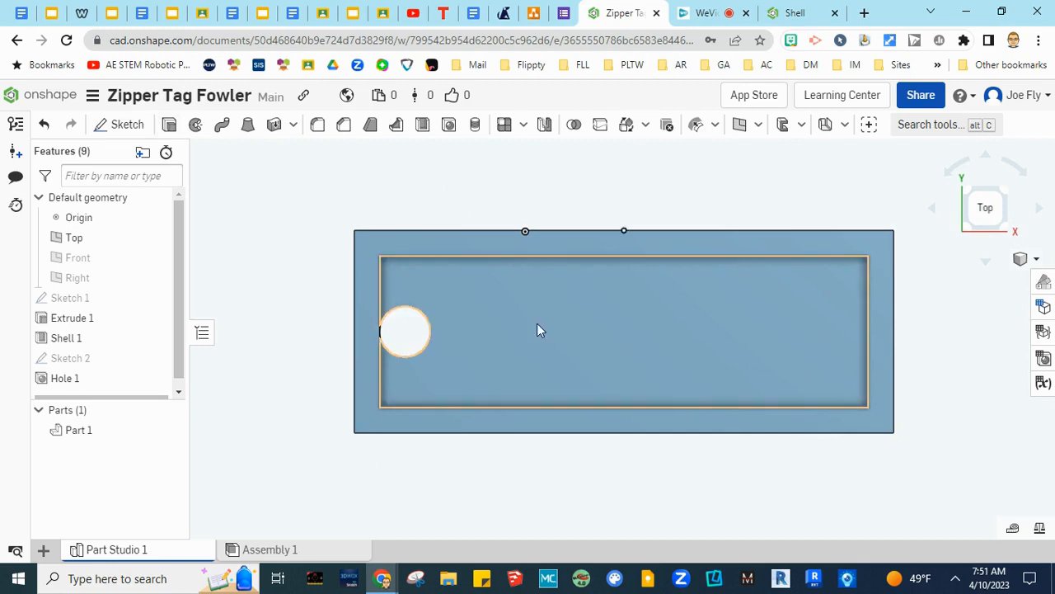
- Start Sketch 3 on the tag's top face and enter the user's name in capitals as text
left_click(123, 125)
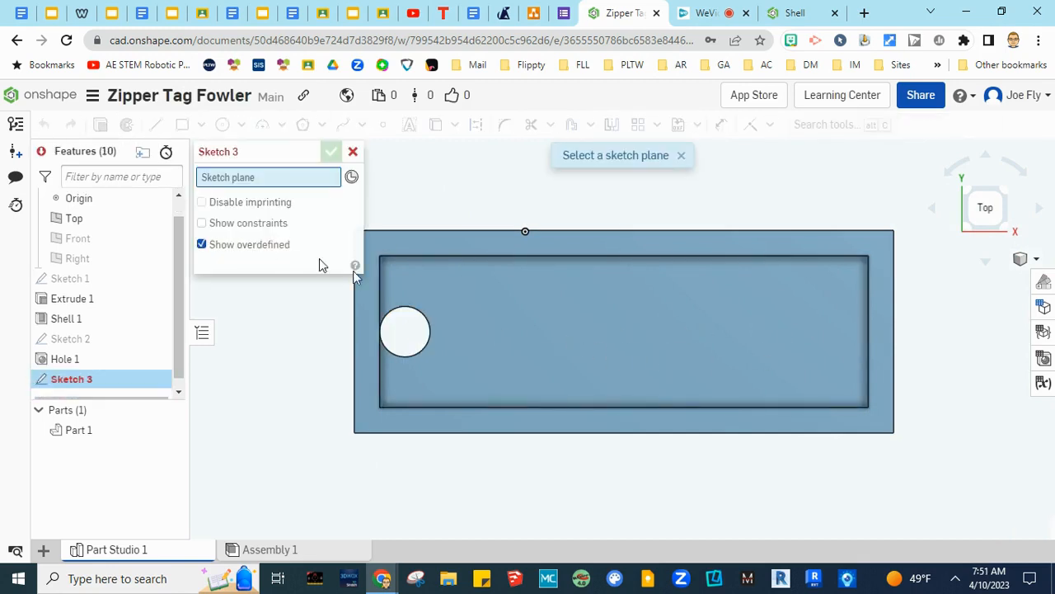
left_click(642, 335)
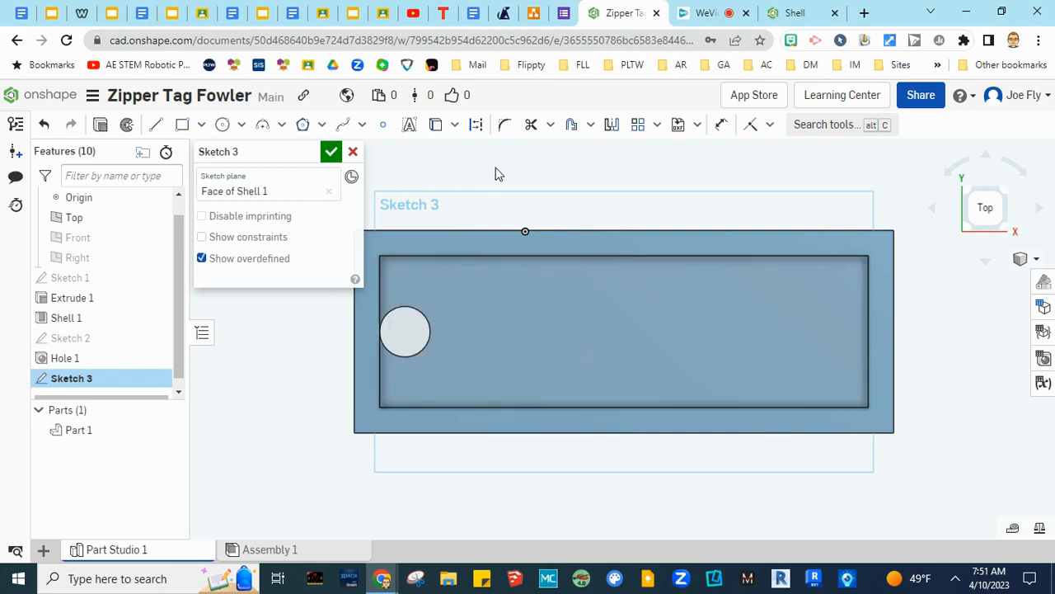
left_click(407, 128)
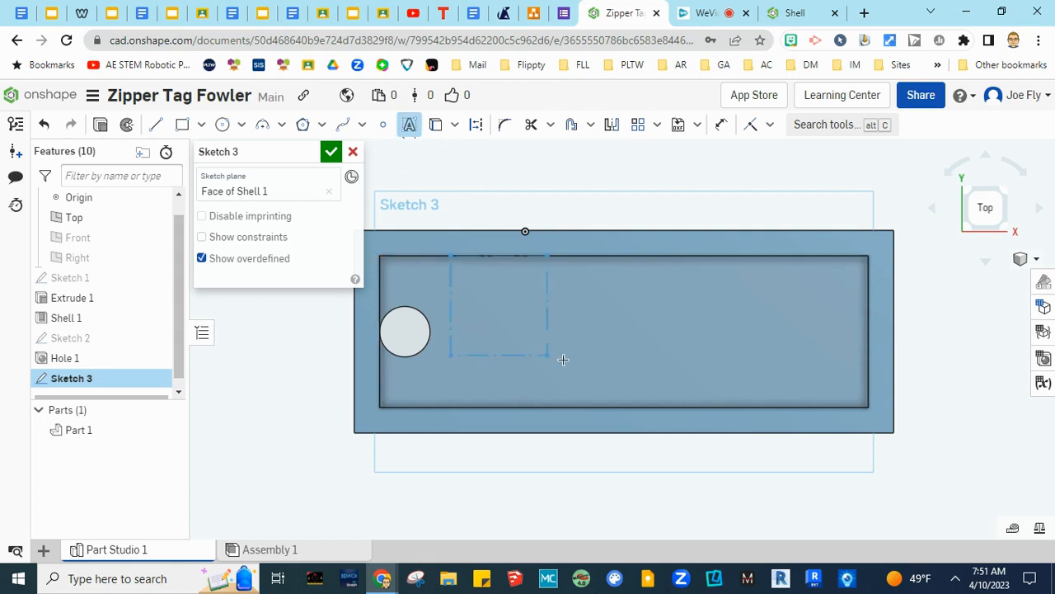
left_click(860, 404)
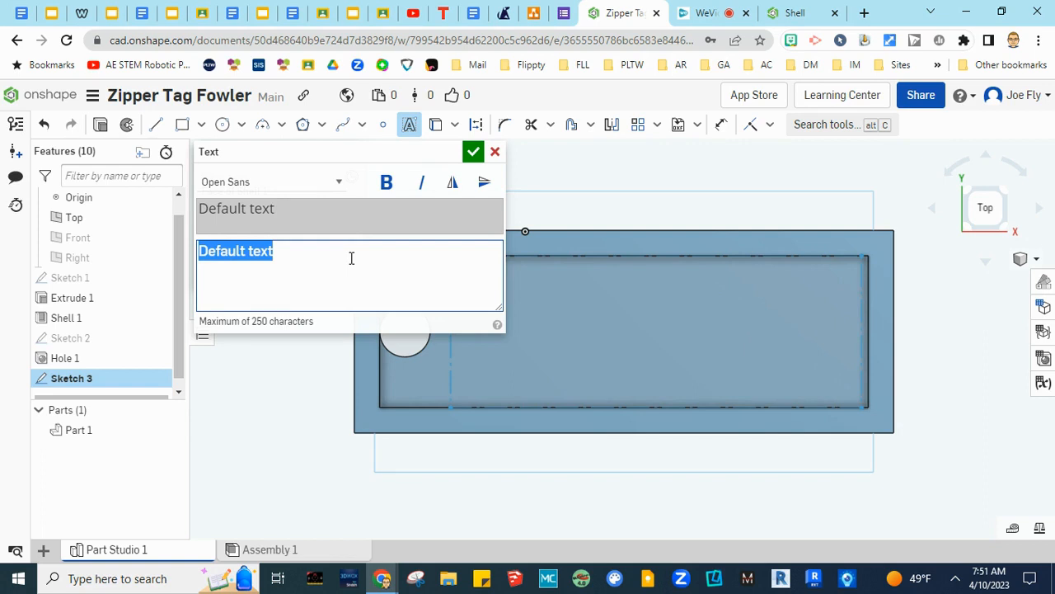
type("Jo")
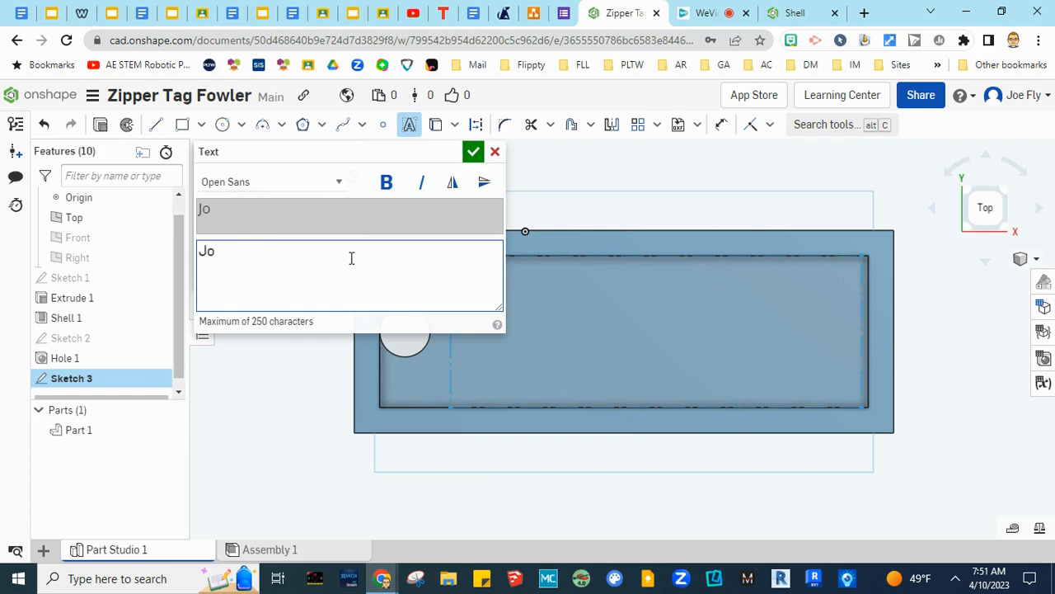
key("BackSpace")
type("OE FLY")
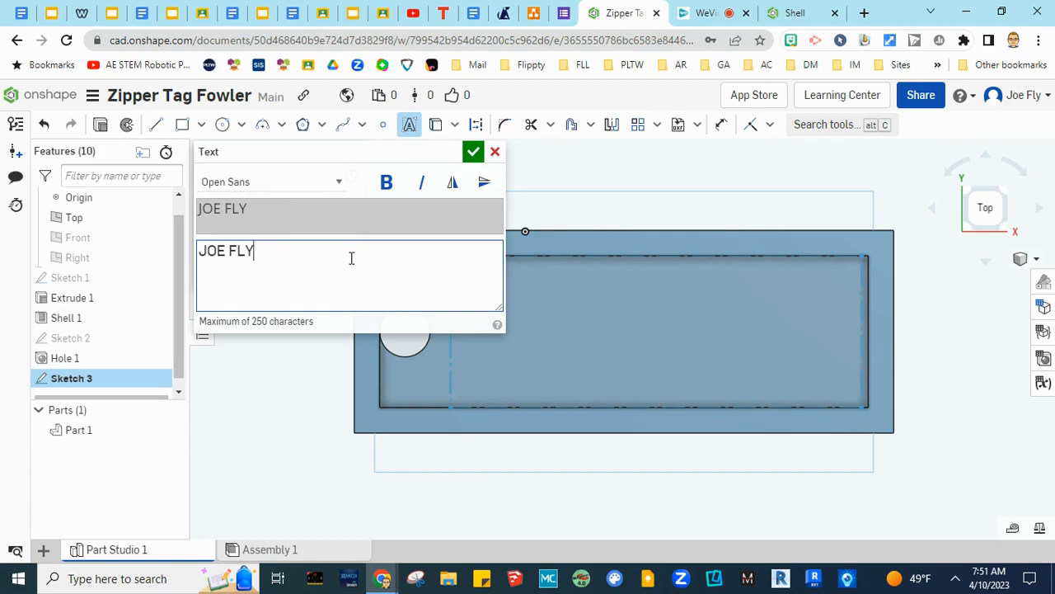
- Make the name text bold in Open Sans and accept it
left_click(389, 184)
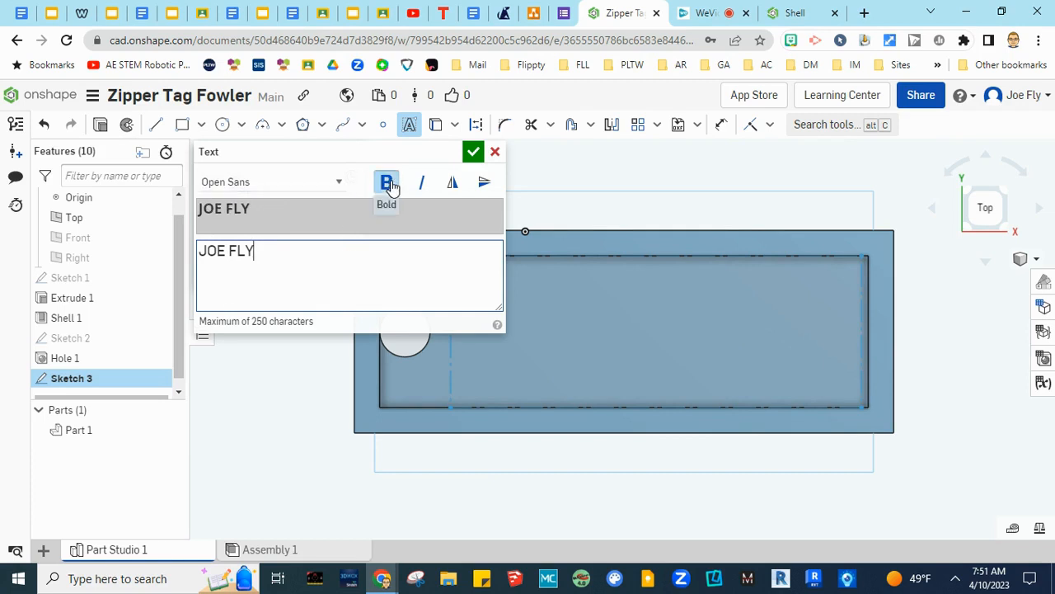
left_click(251, 181)
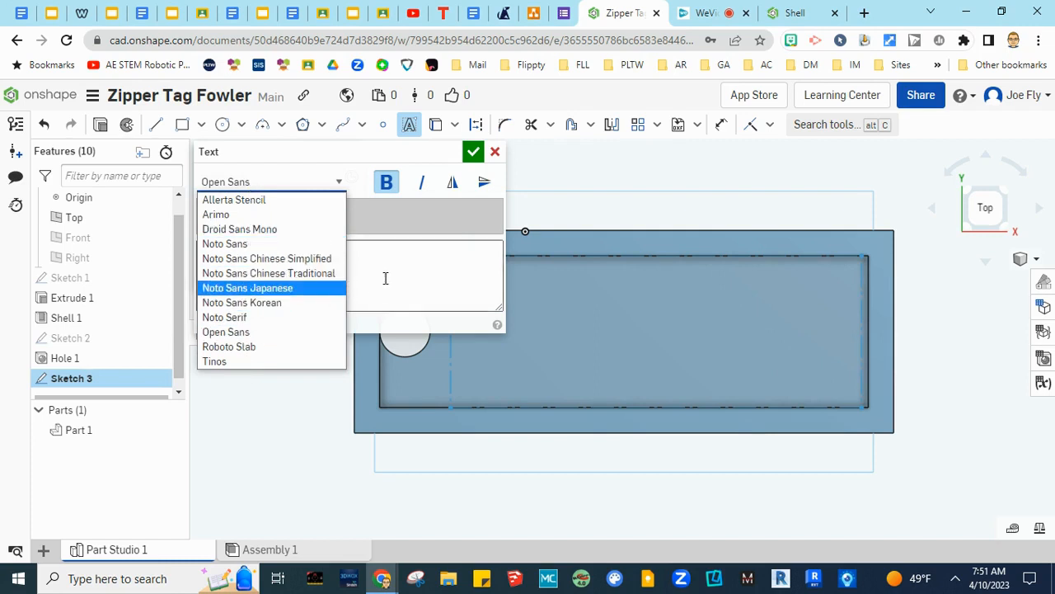
left_click(281, 330)
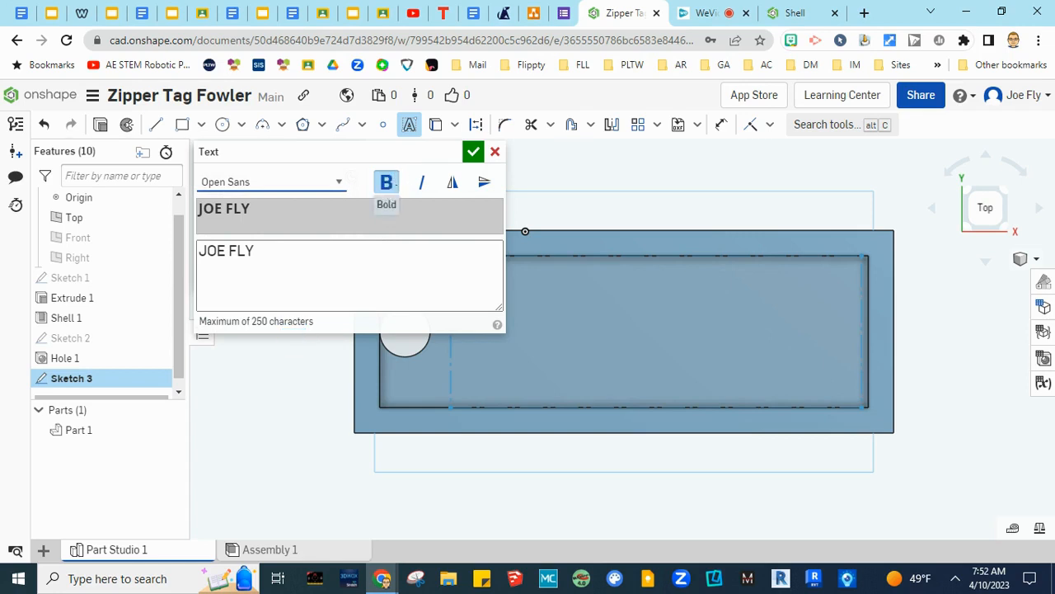
left_click(472, 151)
- Dimension the JOE FLY text's width to 23 mm
scroll(817, 432, "down", 5)
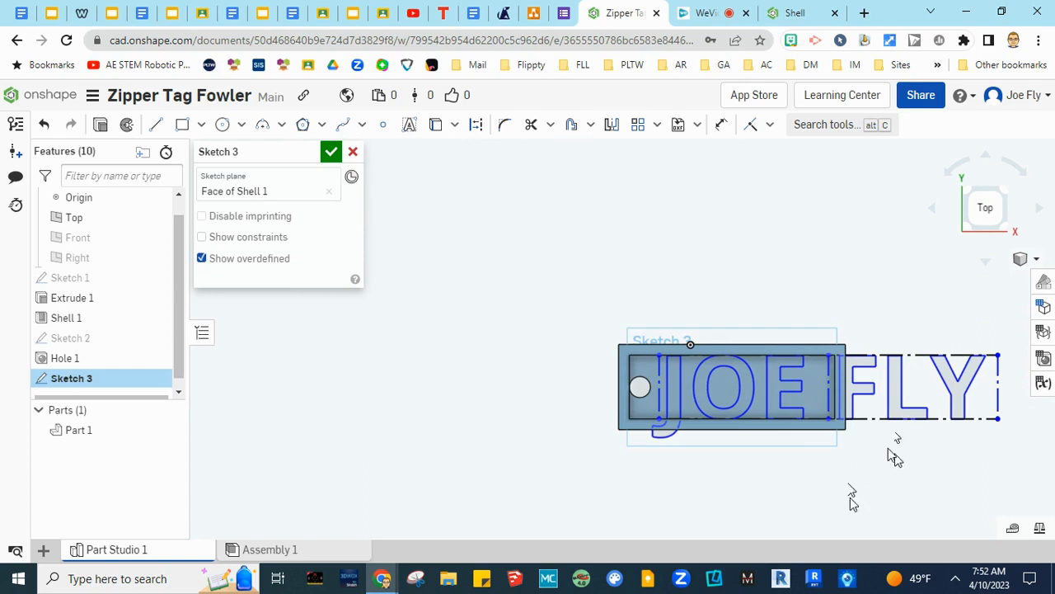
left_click(887, 399)
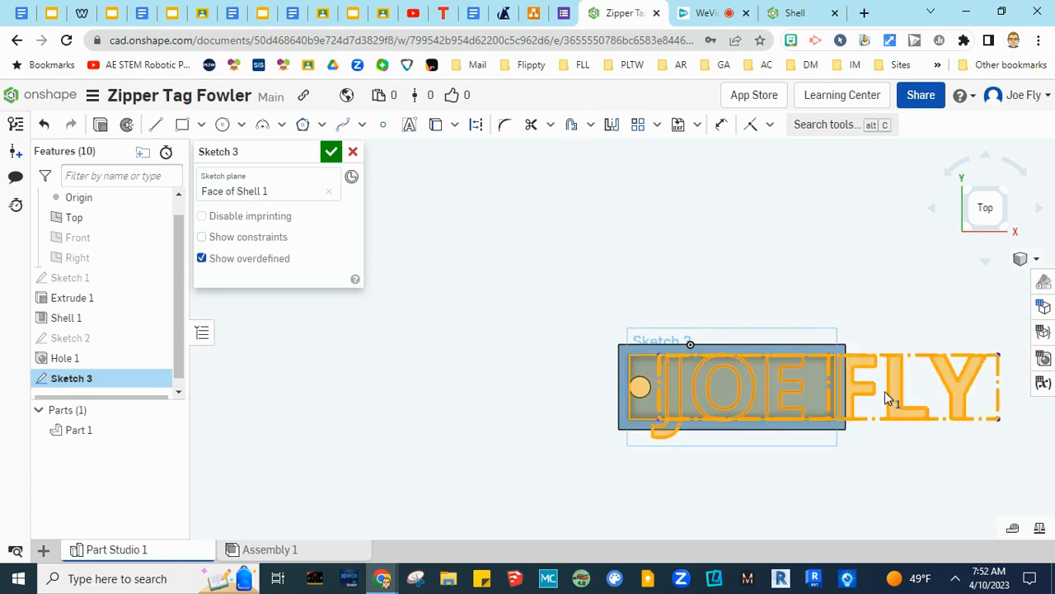
left_click(721, 125)
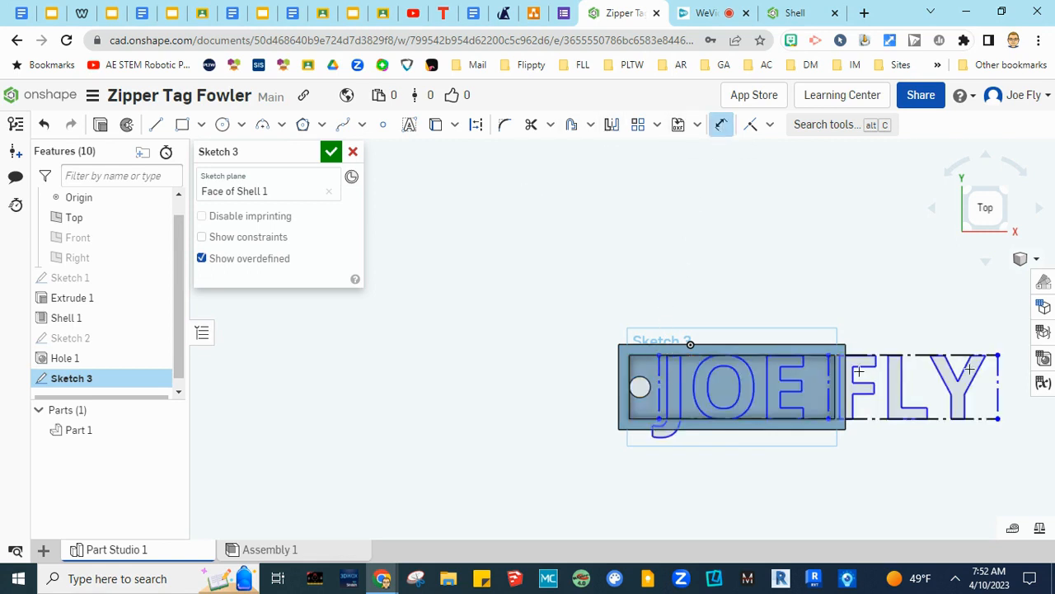
left_click(1000, 354)
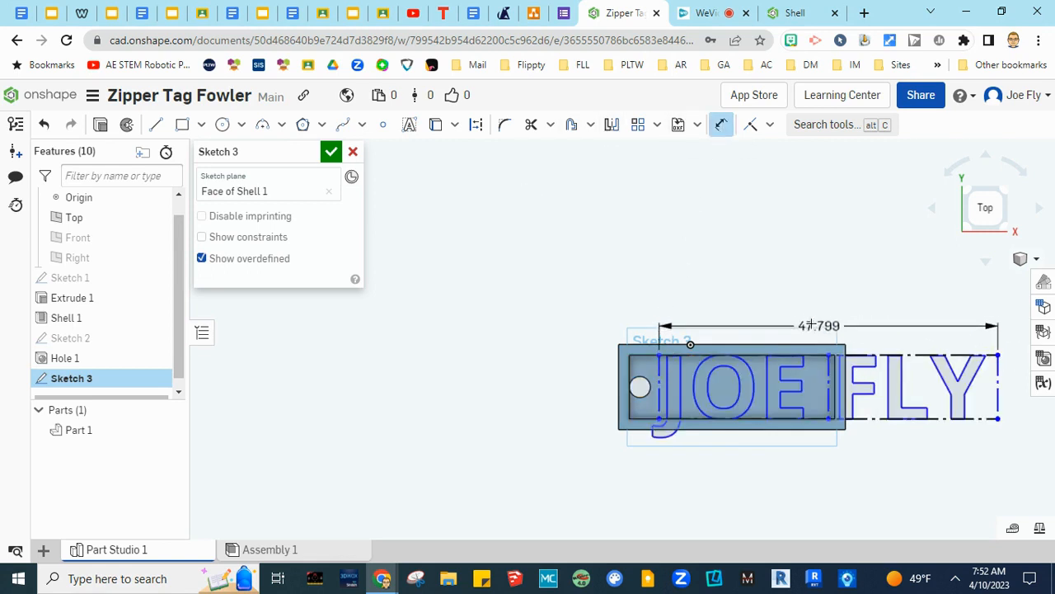
left_click(798, 313)
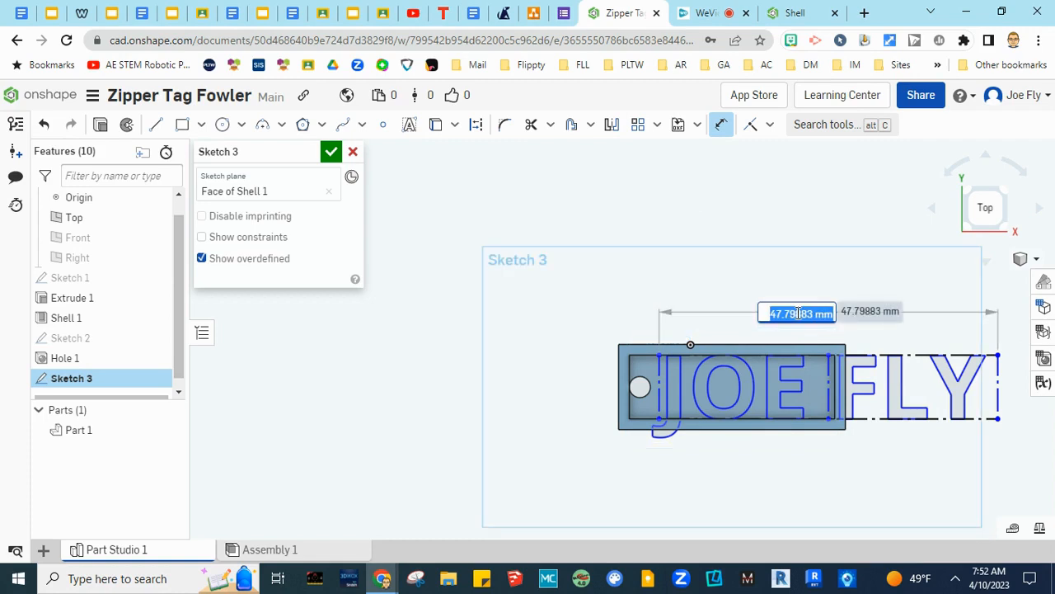
type("2")
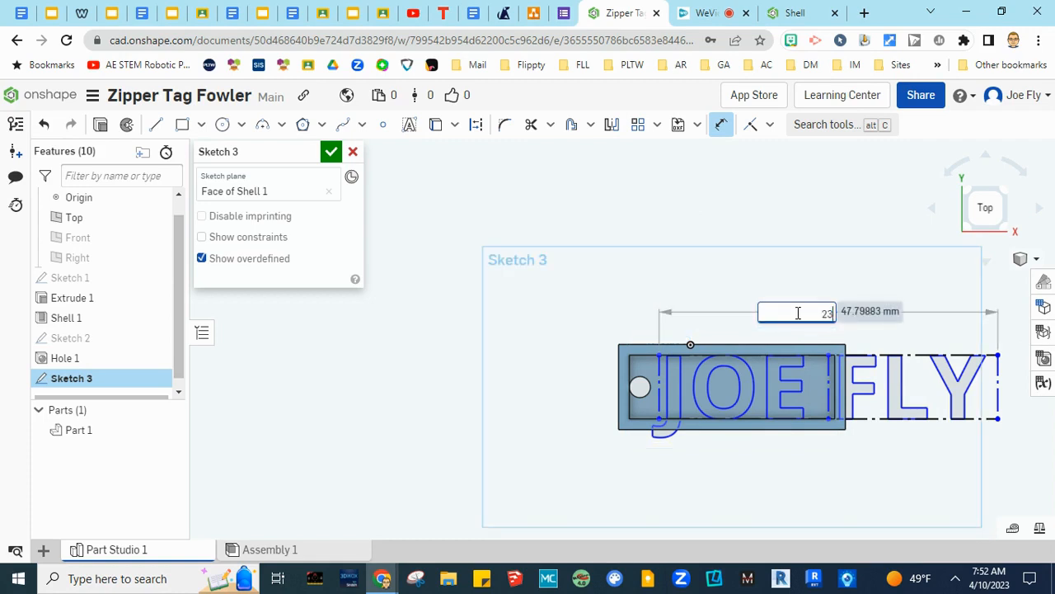
type("3")
key("Return")
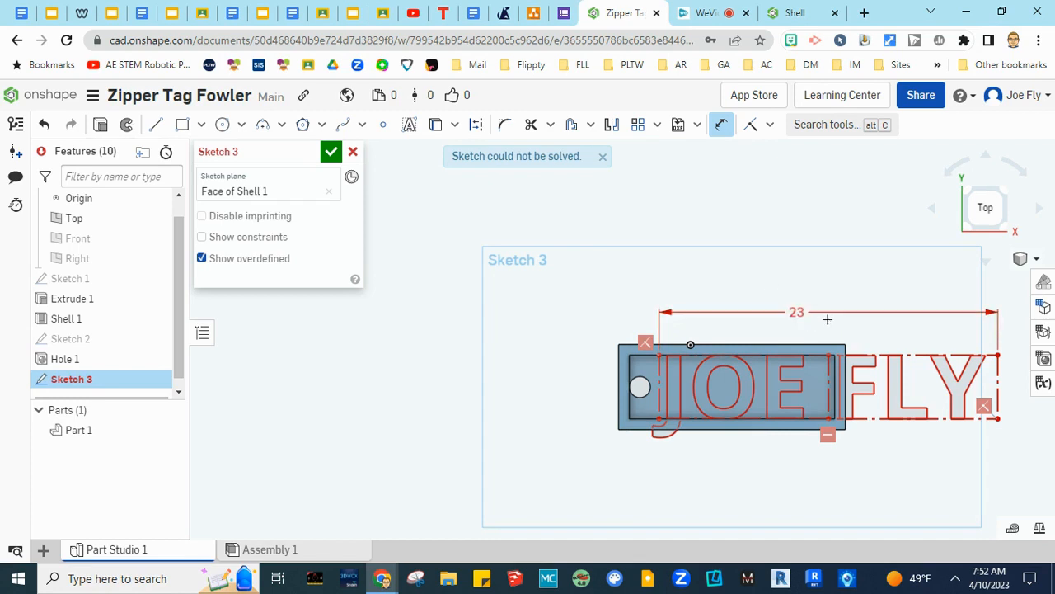
- Cancel the unsolvable text sketch and begin a new sketch
key("Escape")
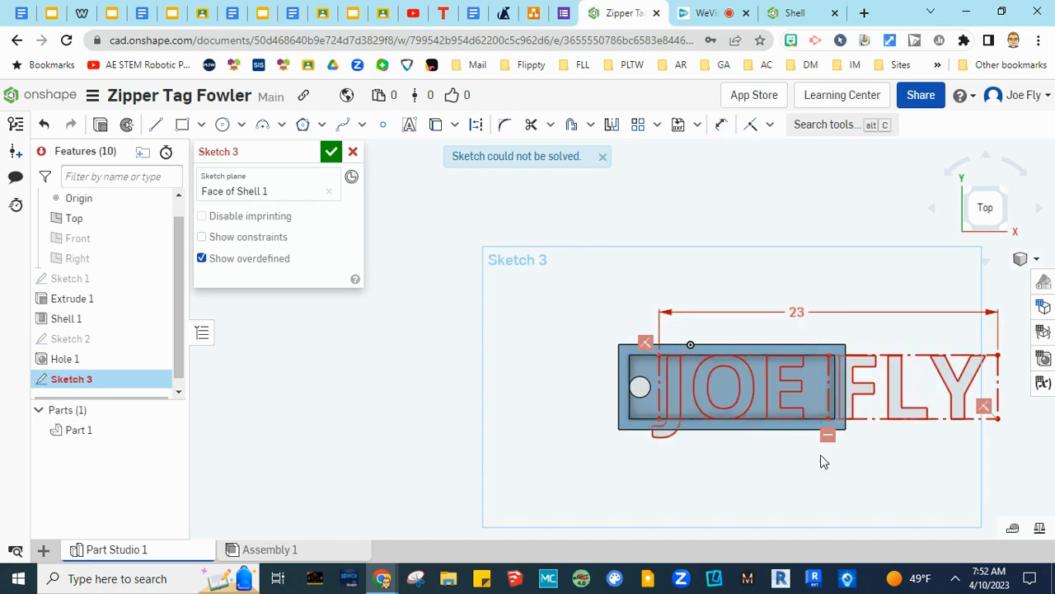
left_click(354, 151)
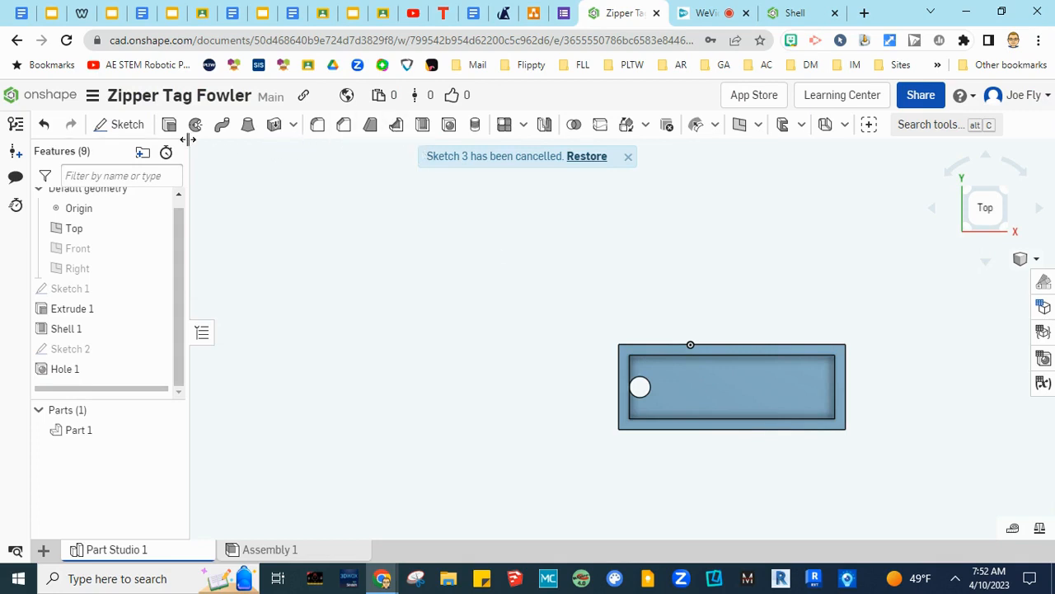
left_click(123, 124)
- On the tag's top face, add bold JOE FLY text in a box just right of the hole
left_click(715, 383)
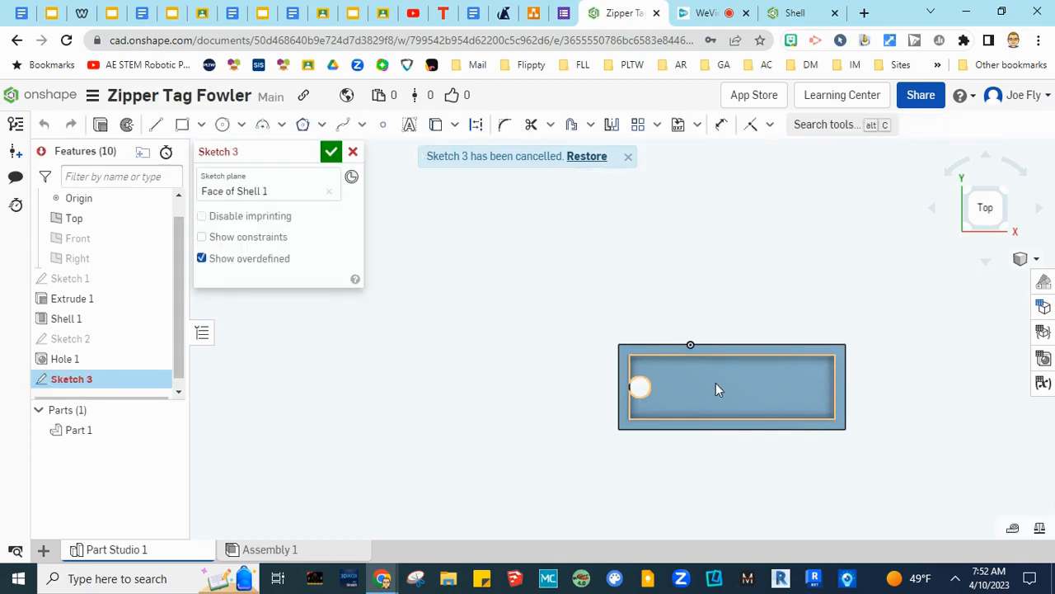
left_click(412, 127)
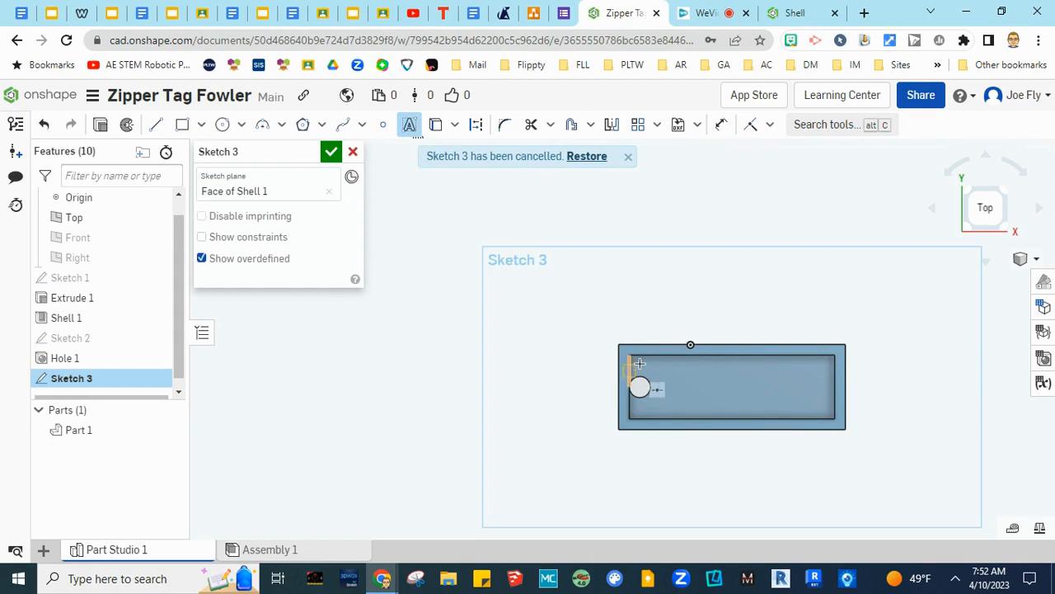
left_click(672, 360)
left_click(801, 405)
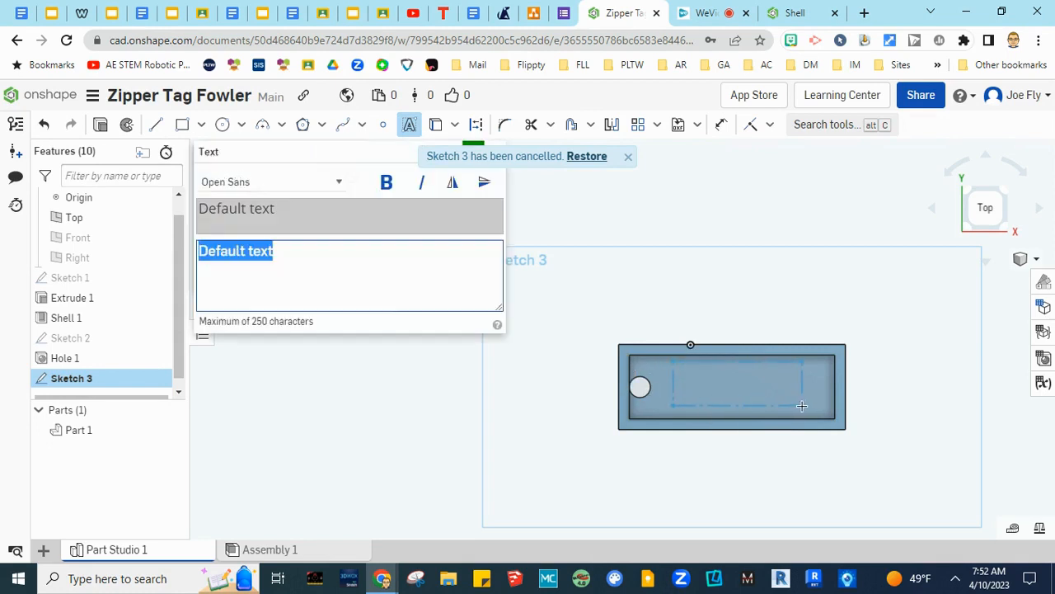
type("JOE FLY")
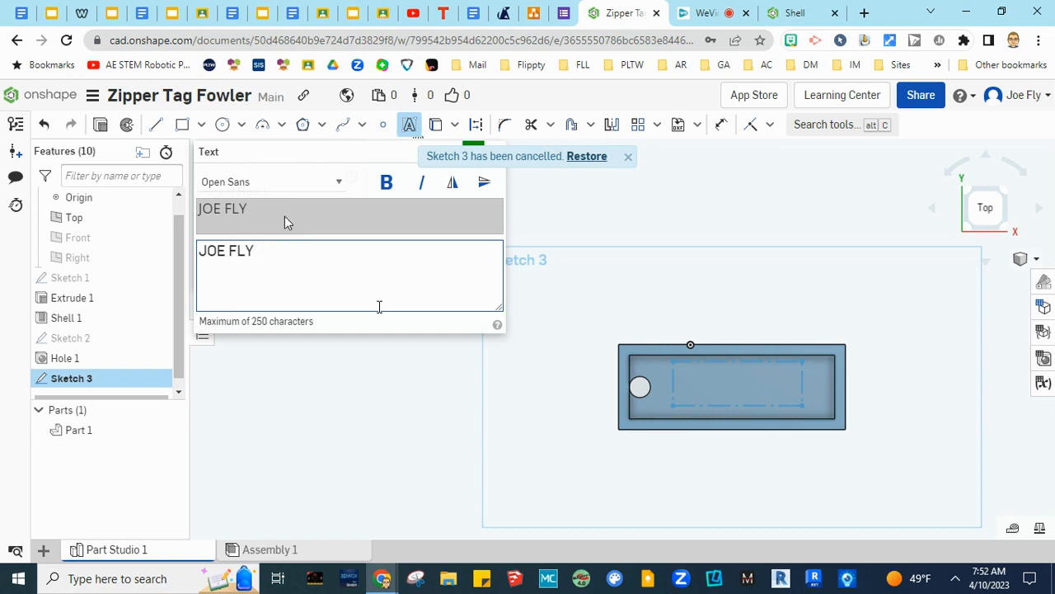
left_click(391, 190)
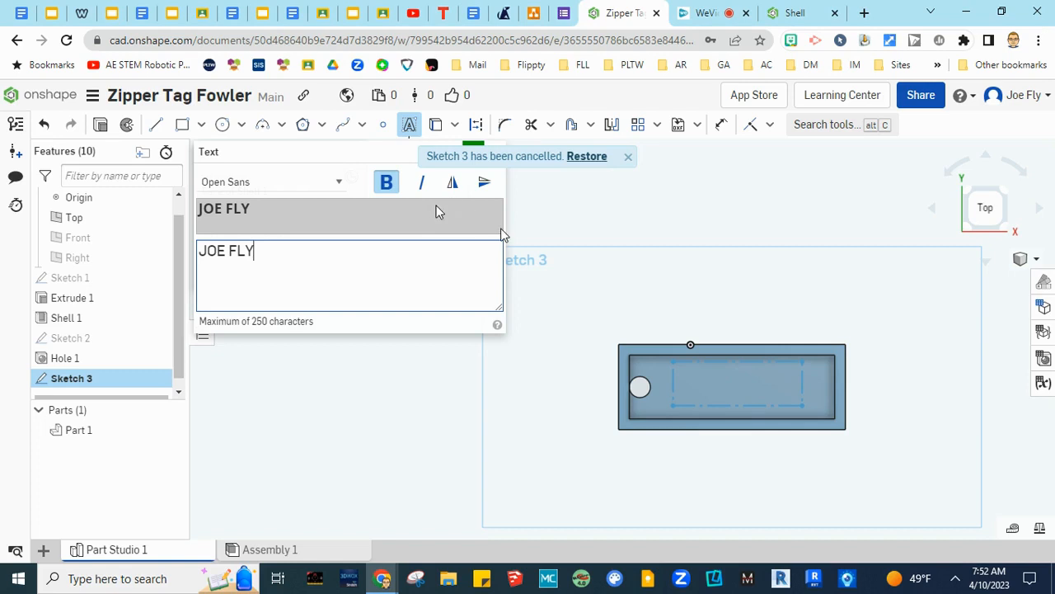
left_click(628, 158)
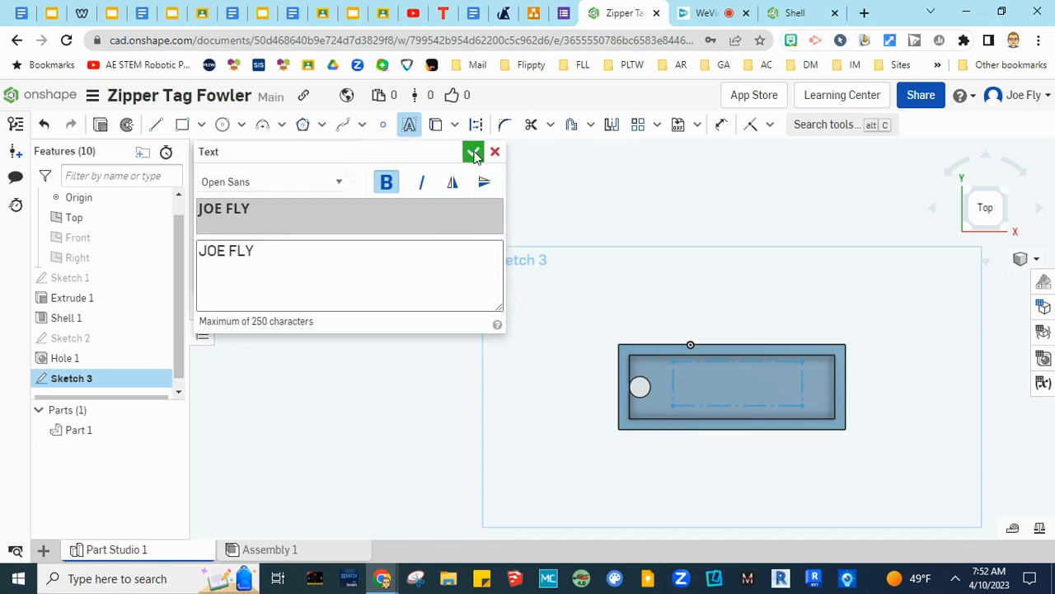
left_click(473, 150)
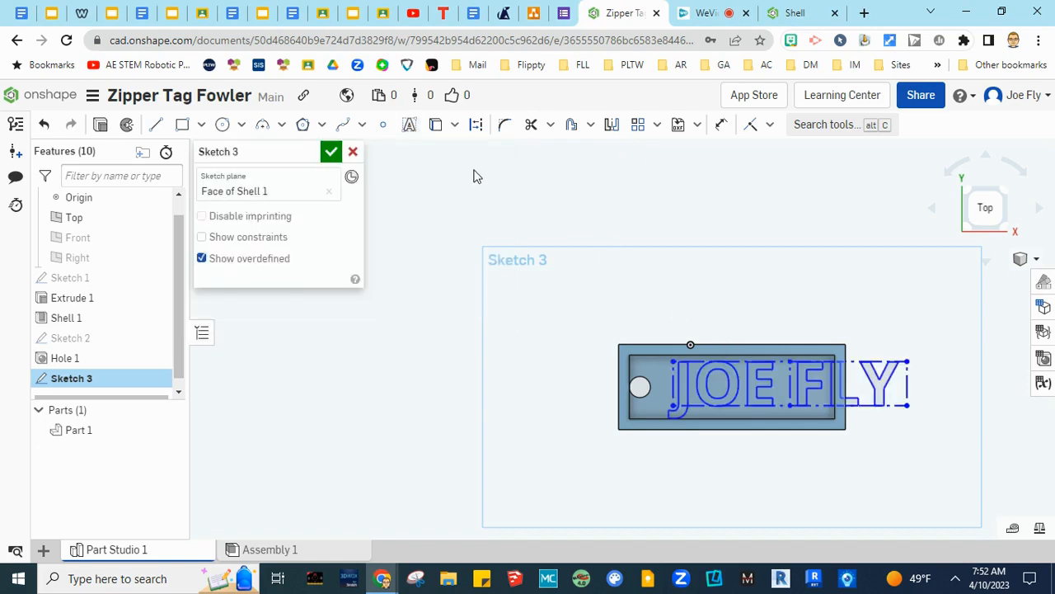
left_click(722, 125)
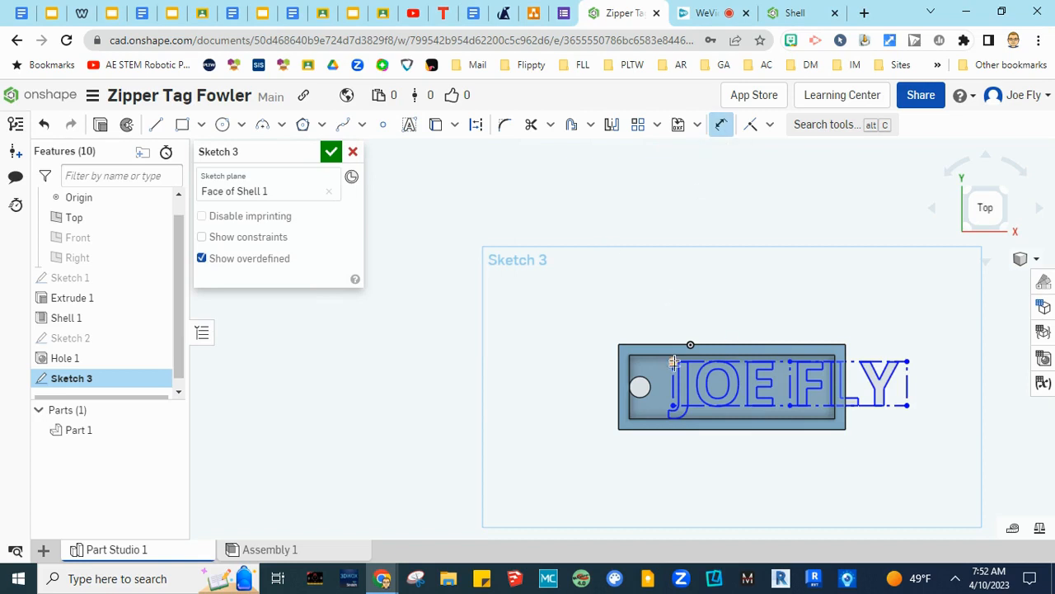
- Dimension the JOE FLY text's top edge to 23 mm
scroll(675, 361, "up", 3)
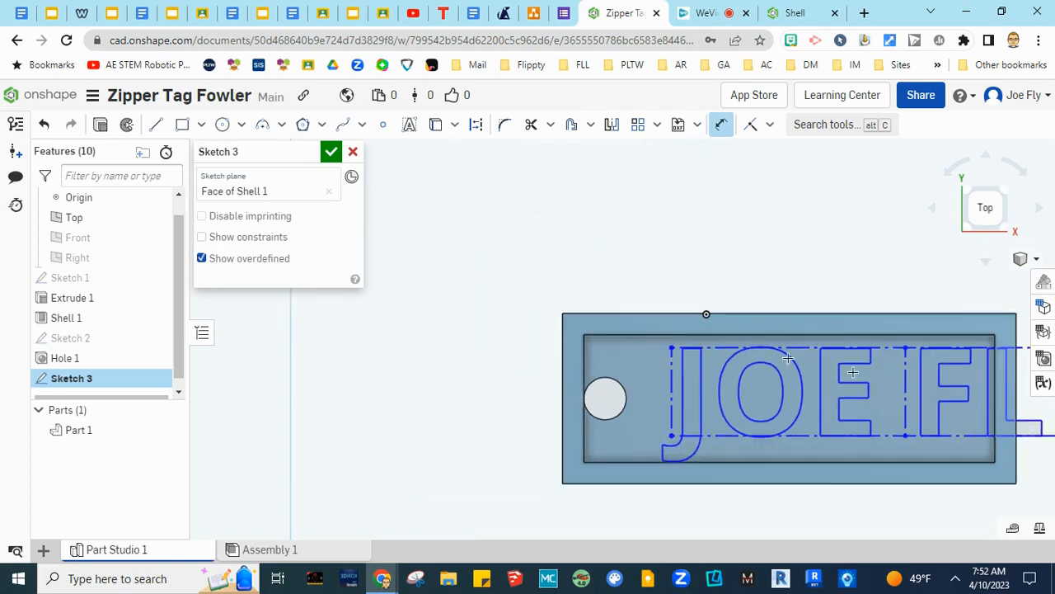
scroll(853, 373, "down", 2)
middle_click_drag(975, 383, 742, 400)
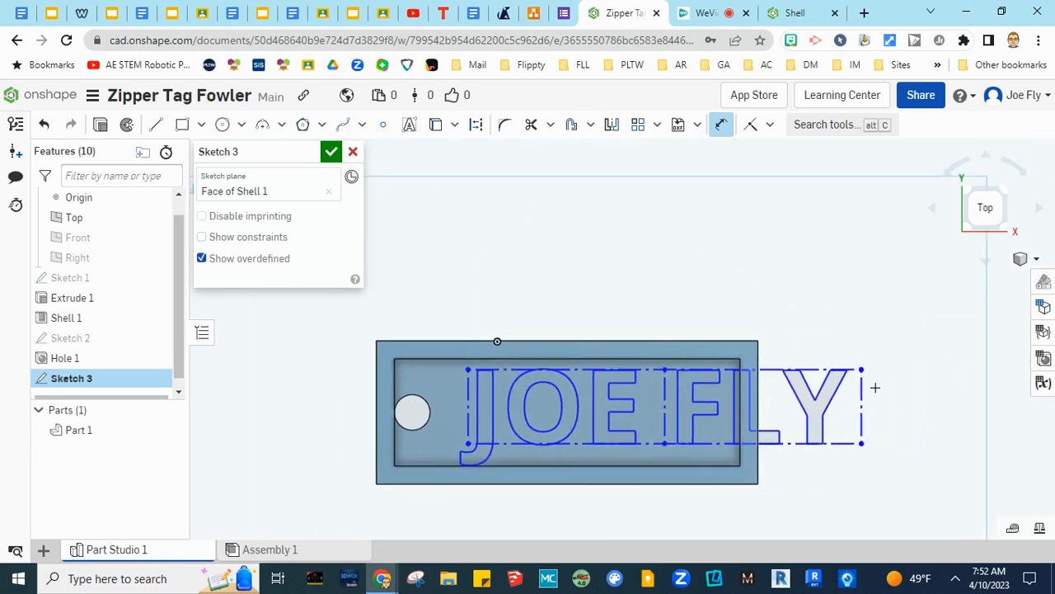
left_click(856, 369)
left_click(670, 281)
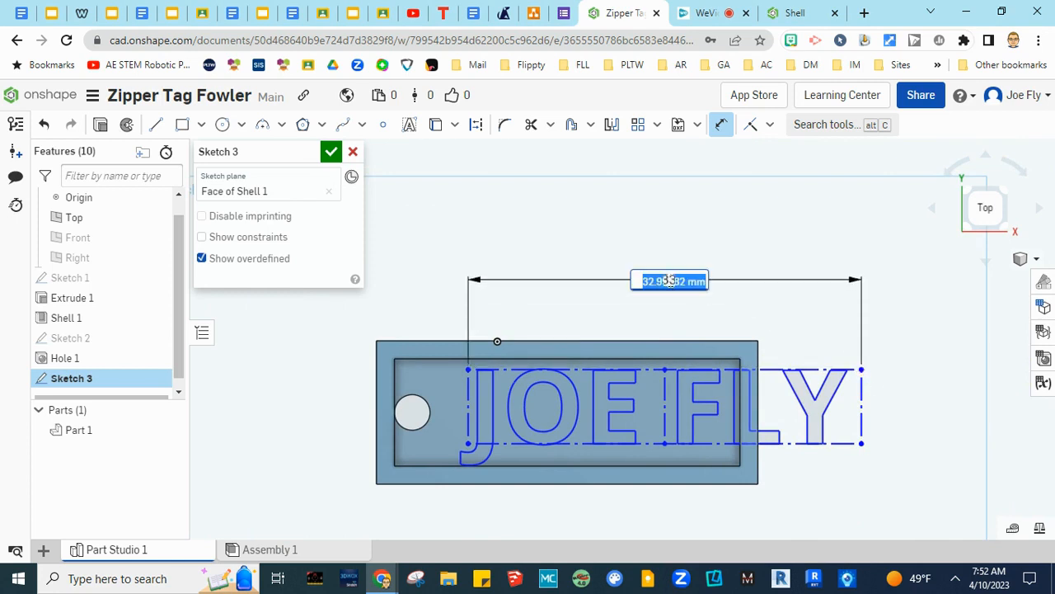
type("23")
key("Return")
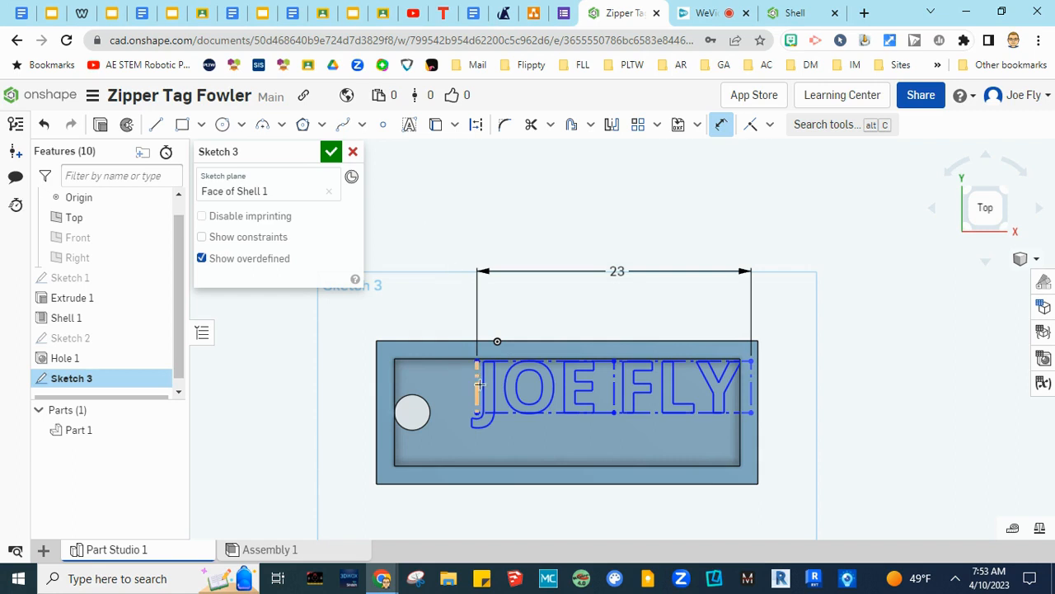
key("Escape")
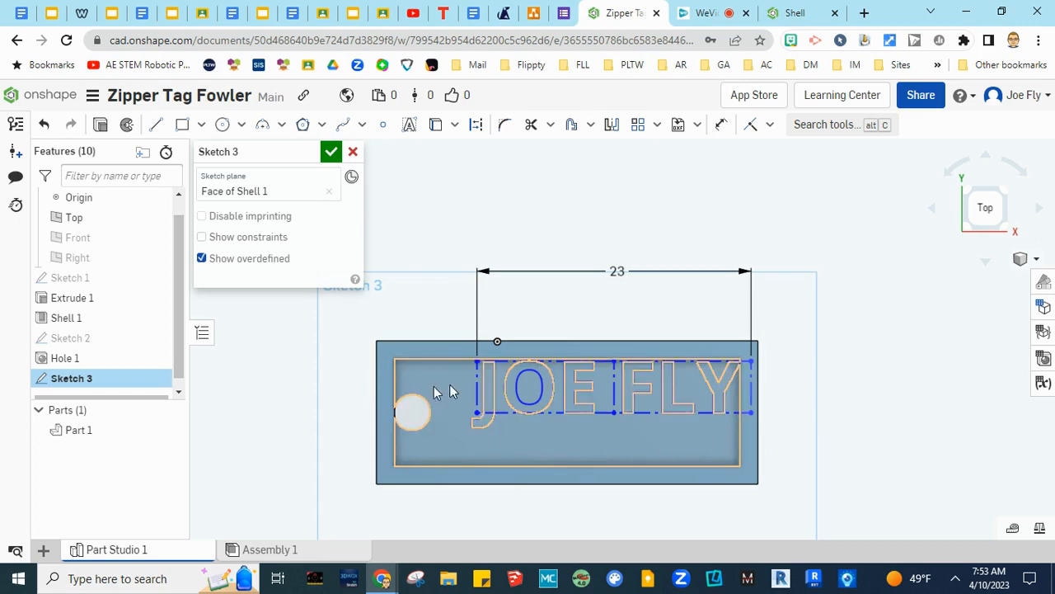
- Move the JOE FLY text box lower and slightly right within the tag's recess
left_click_drag(470, 401, 443, 411)
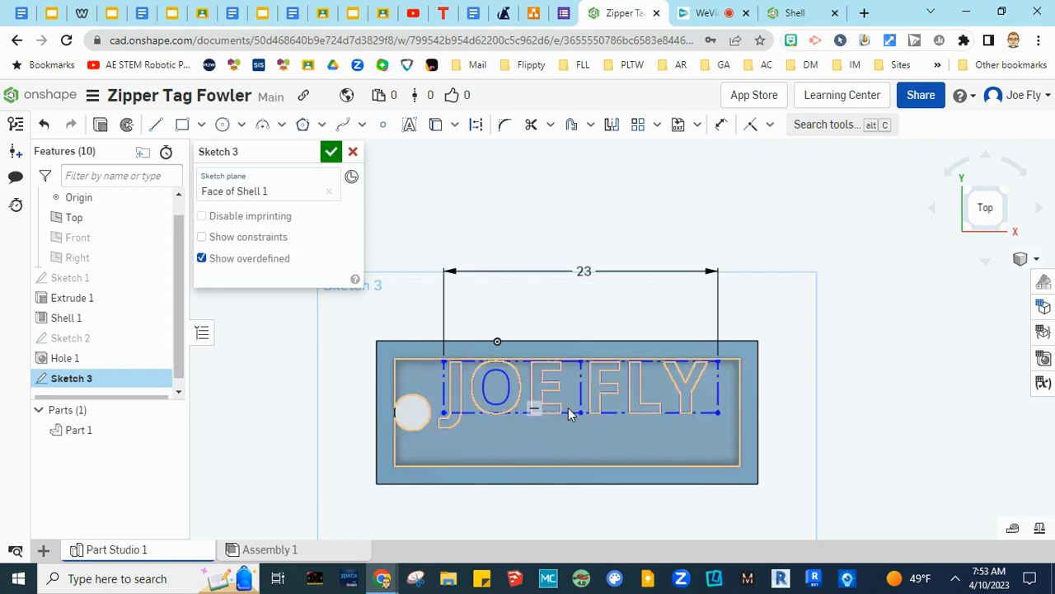
left_click_drag(571, 411, 576, 437)
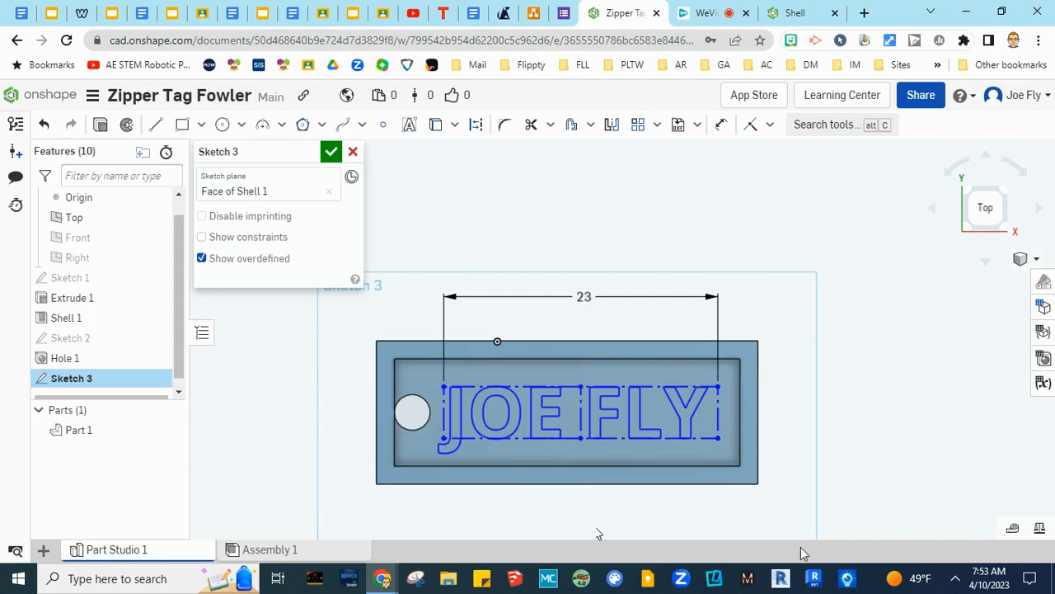
left_click(569, 428)
left_click_drag(719, 425, 725, 424)
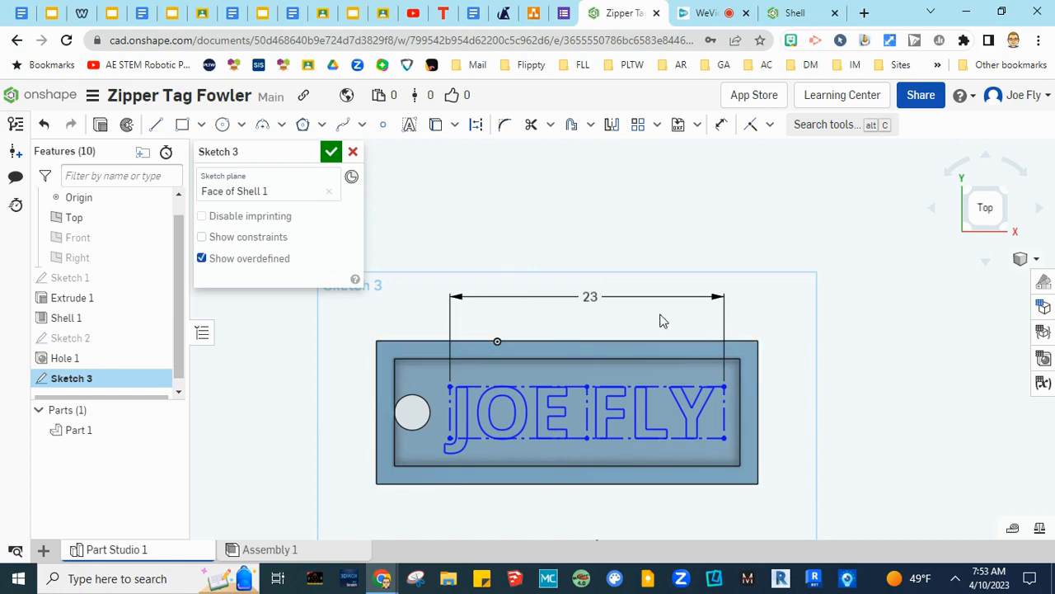
- Change the text width dimension to 24 mm and refit the text box inside the recess
double_click(590, 299)
type("24")
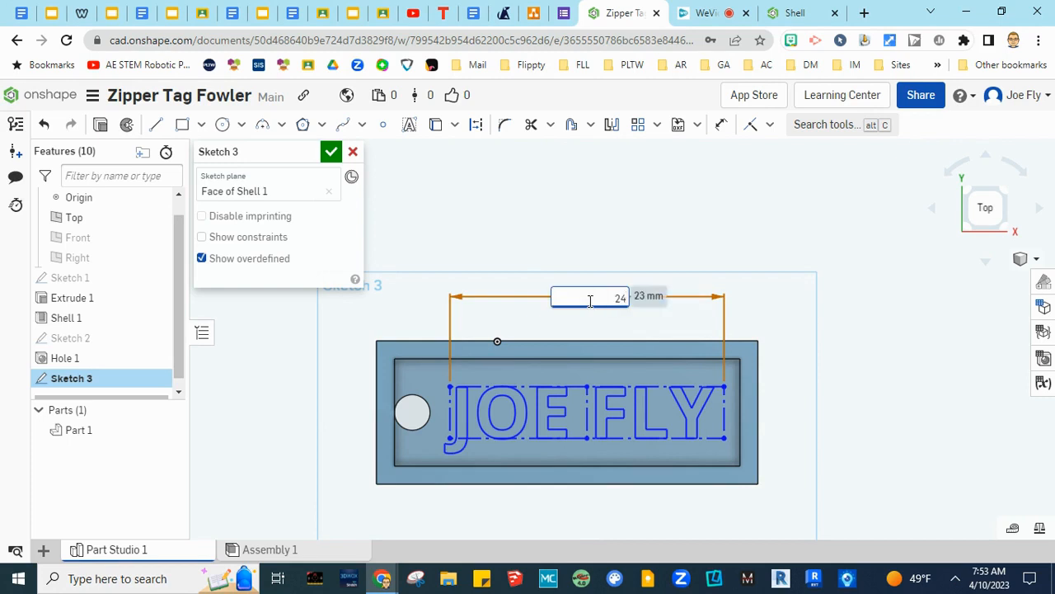
key("Return")
left_click(580, 387)
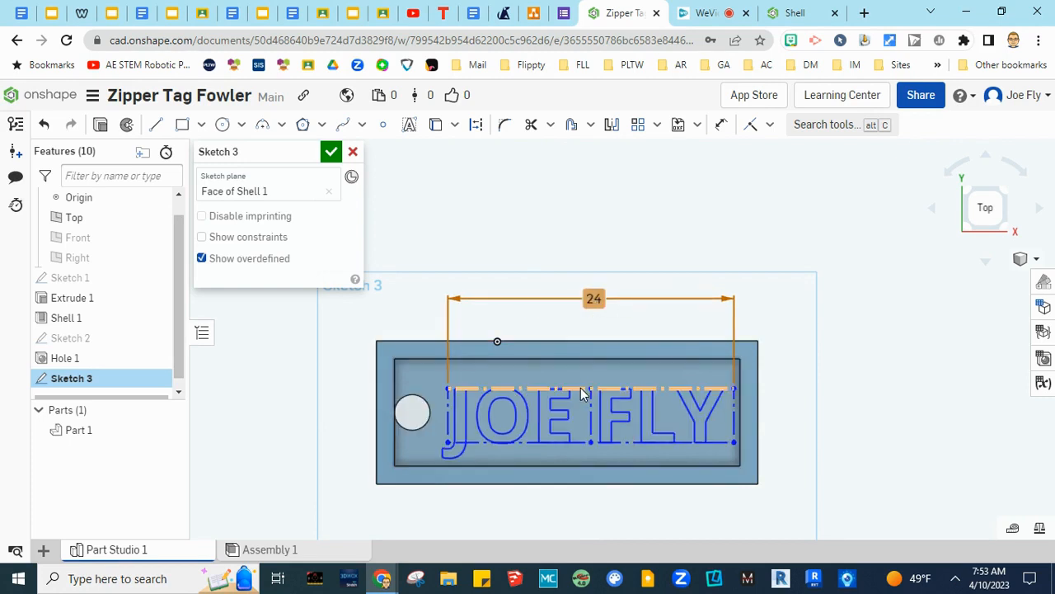
key("Delete")
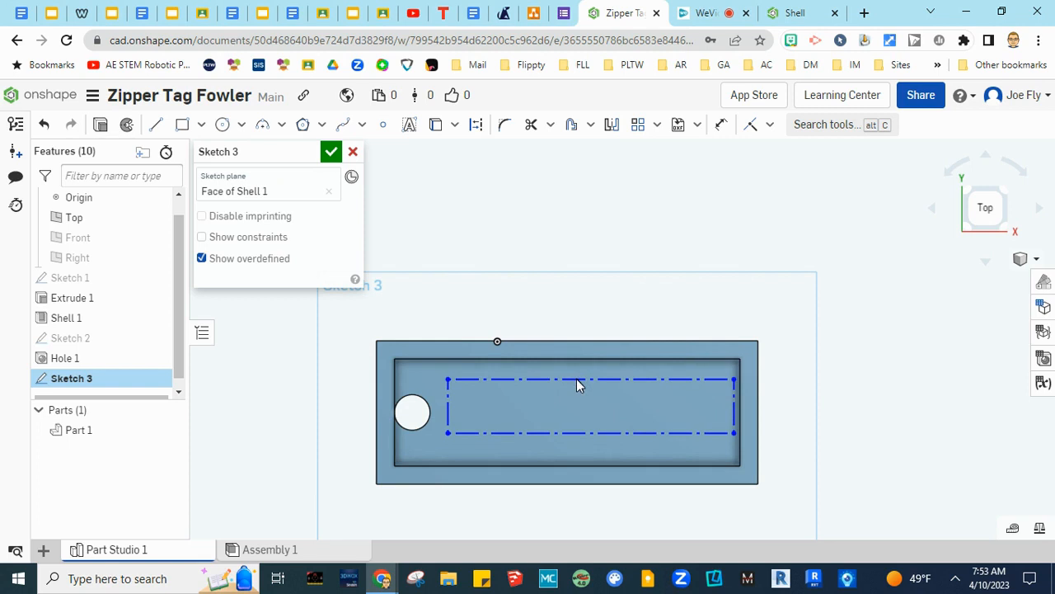
left_click_drag(577, 384, 577, 385)
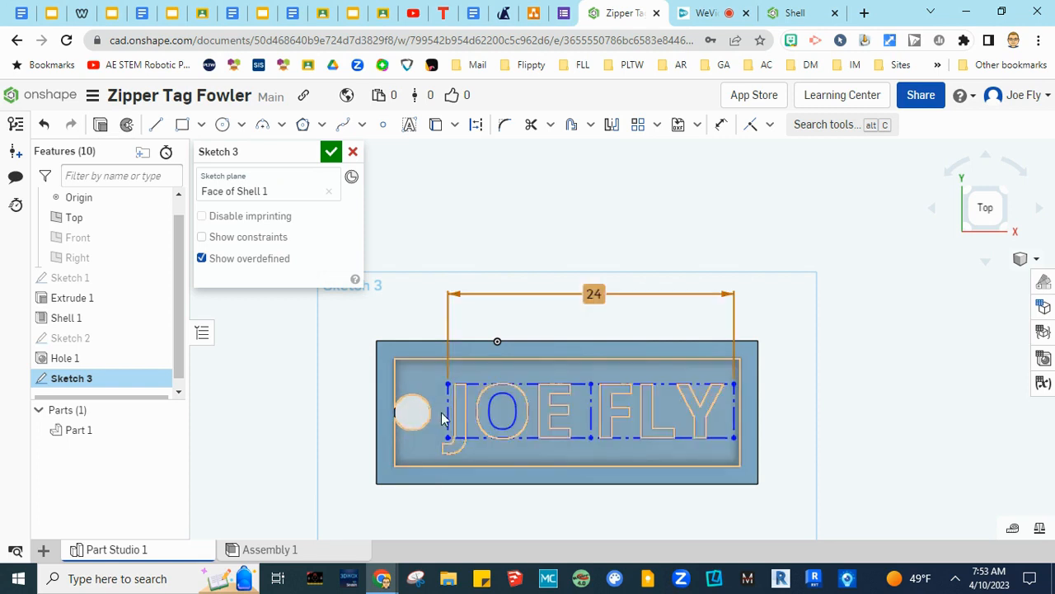
left_click_drag(449, 412, 446, 416)
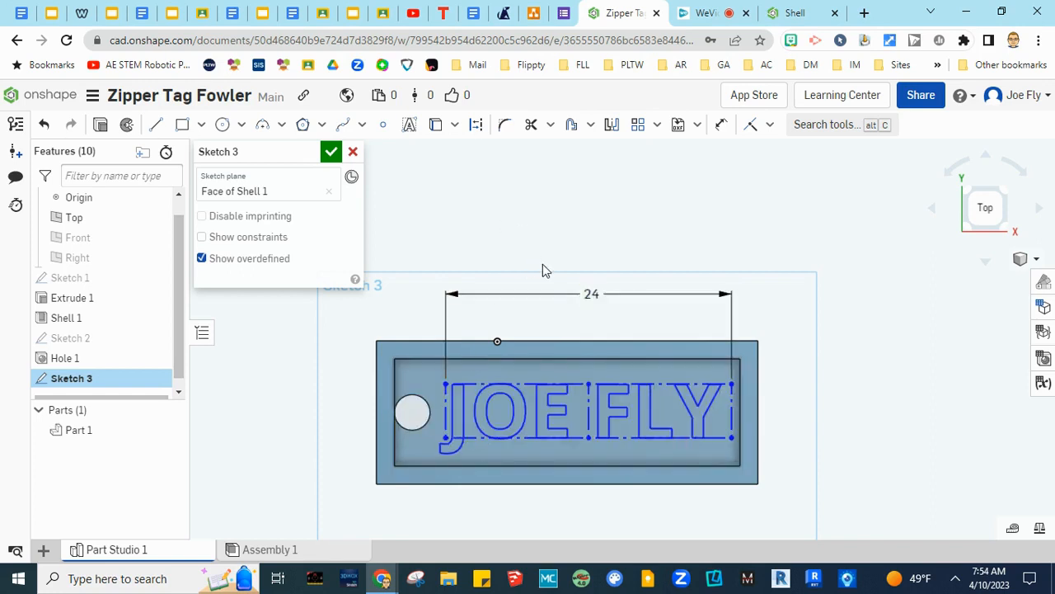
- Switch to an isometric view of the tag
left_click(1034, 259)
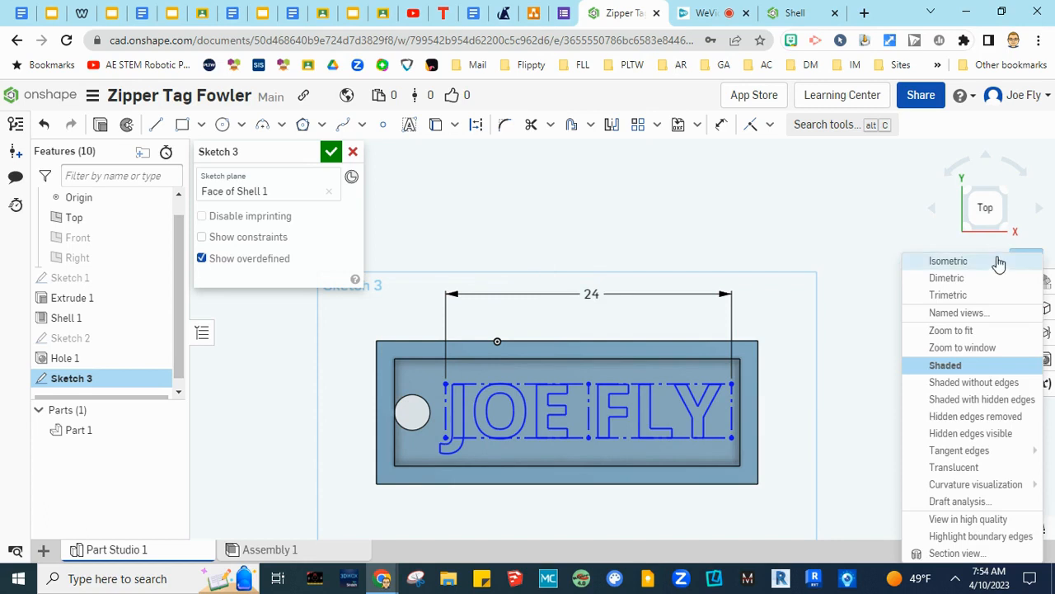
left_click(999, 261)
scroll(659, 363, "up", 10)
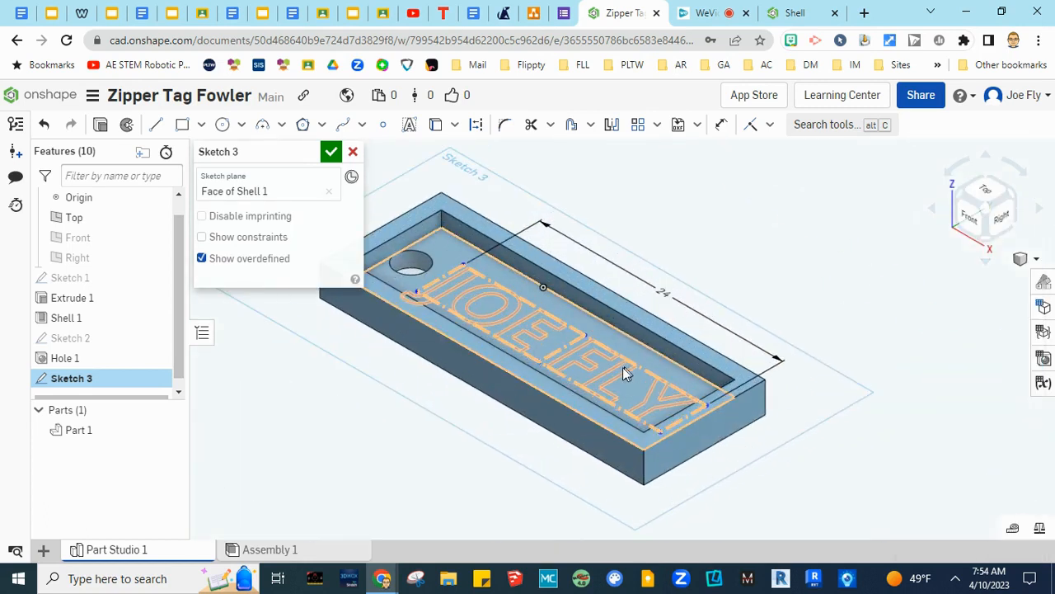
scroll(623, 367, "down", 4)
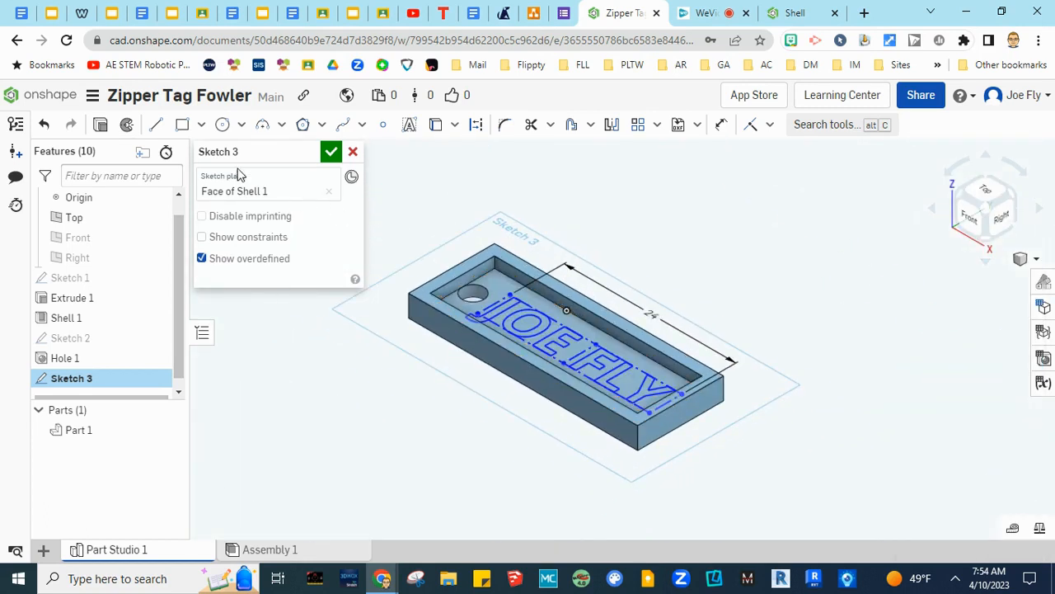
- Extrude the JOE FLY letters with a 2 mm depth
left_click(100, 124)
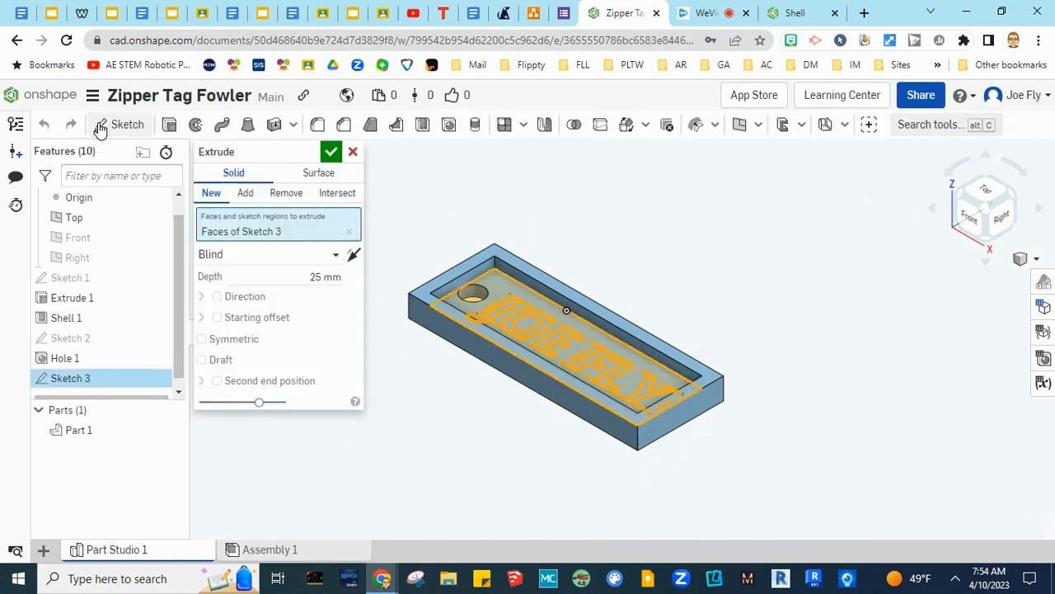
left_click(313, 276)
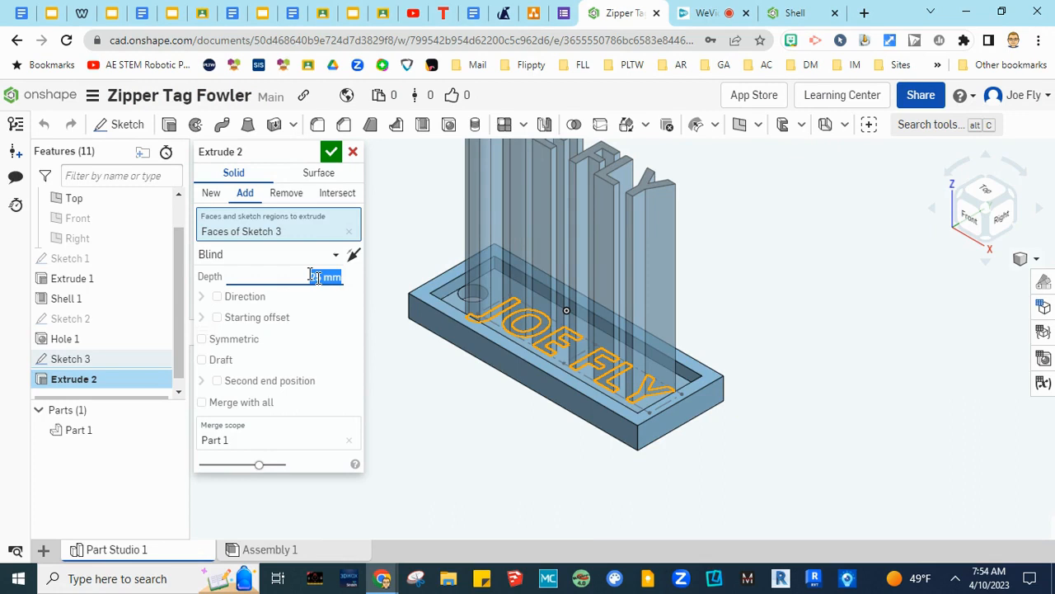
type("2")
key("Return")
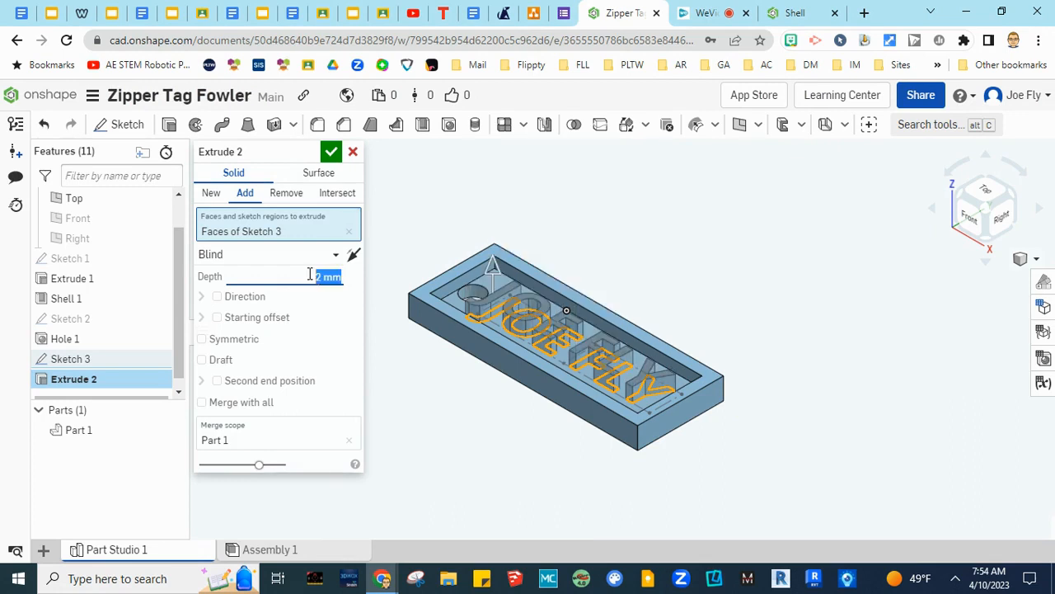
- Inspect the extruded letters from isometric, top and front views
left_click(1021, 260)
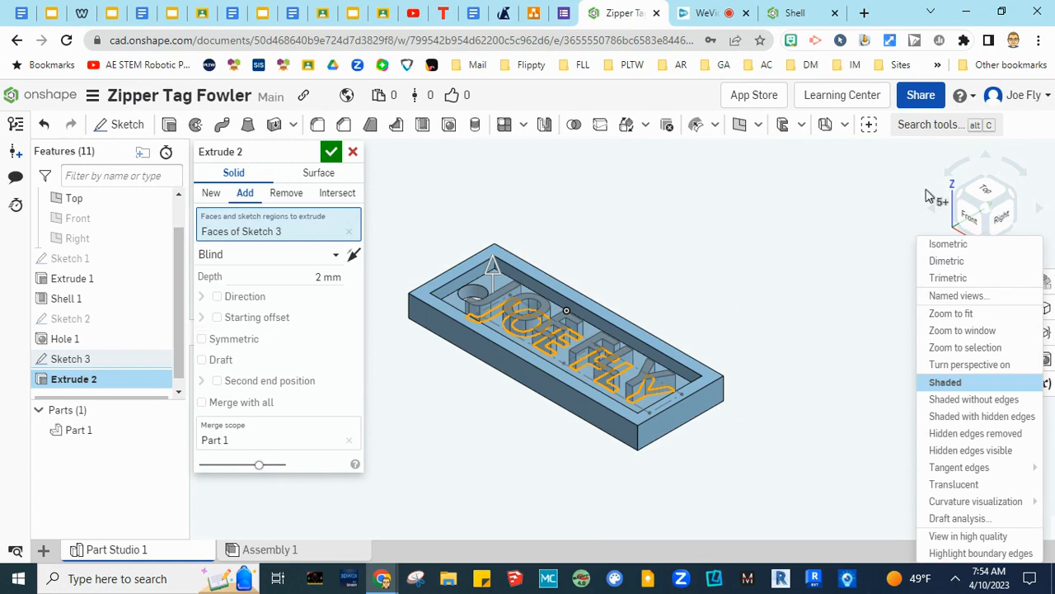
left_click(604, 303)
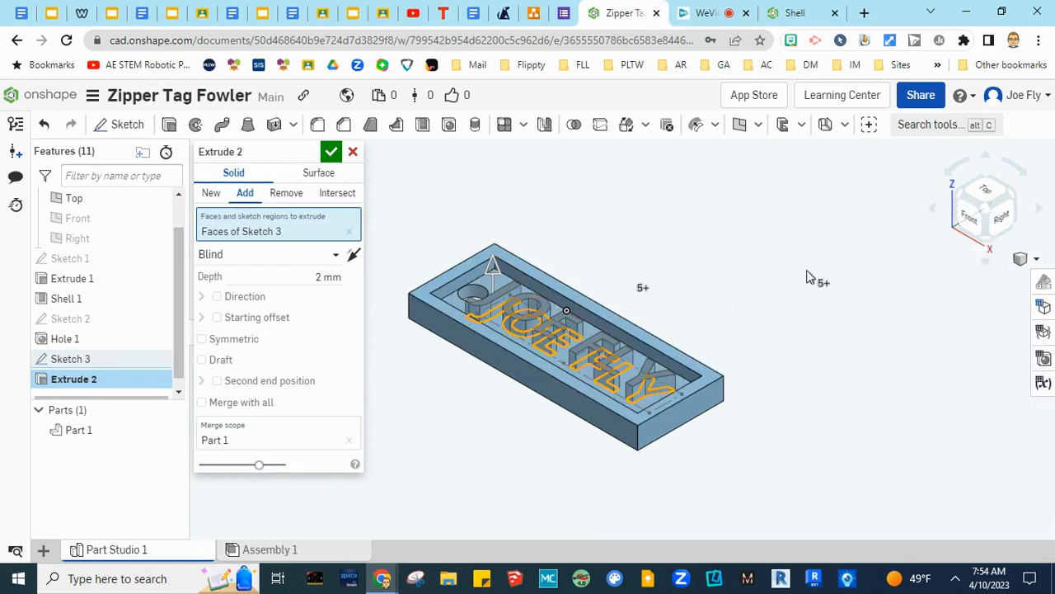
left_click(1022, 261)
left_click(1015, 245)
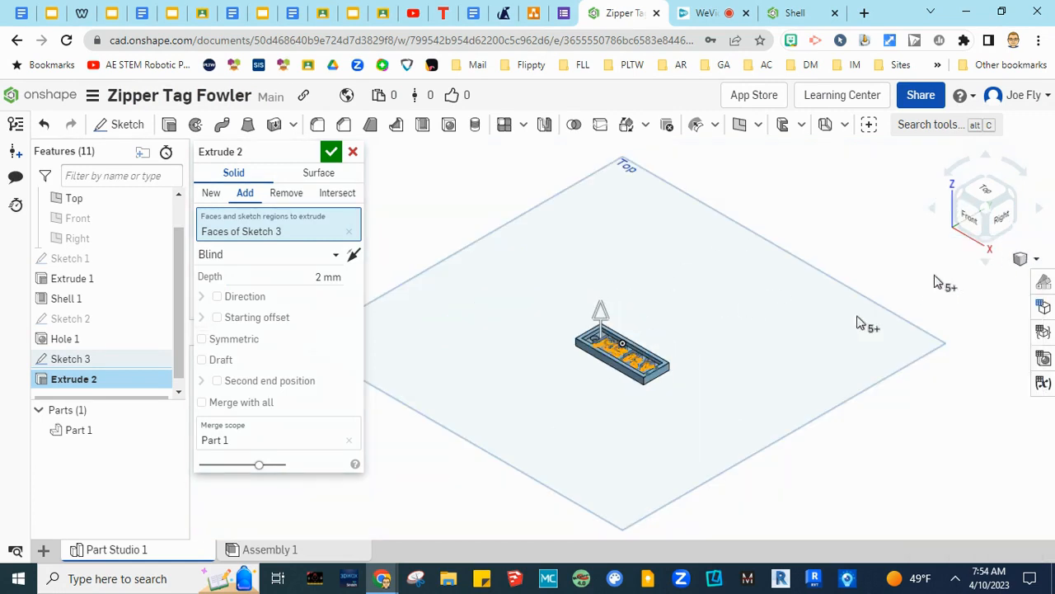
left_click(986, 194)
scroll(576, 332, "up", 4)
right_click_drag(635, 342, 630, 305)
- Reduce the letter extrusion depth to 1.9 mm and confirm Extrude 2
left_click(324, 279)
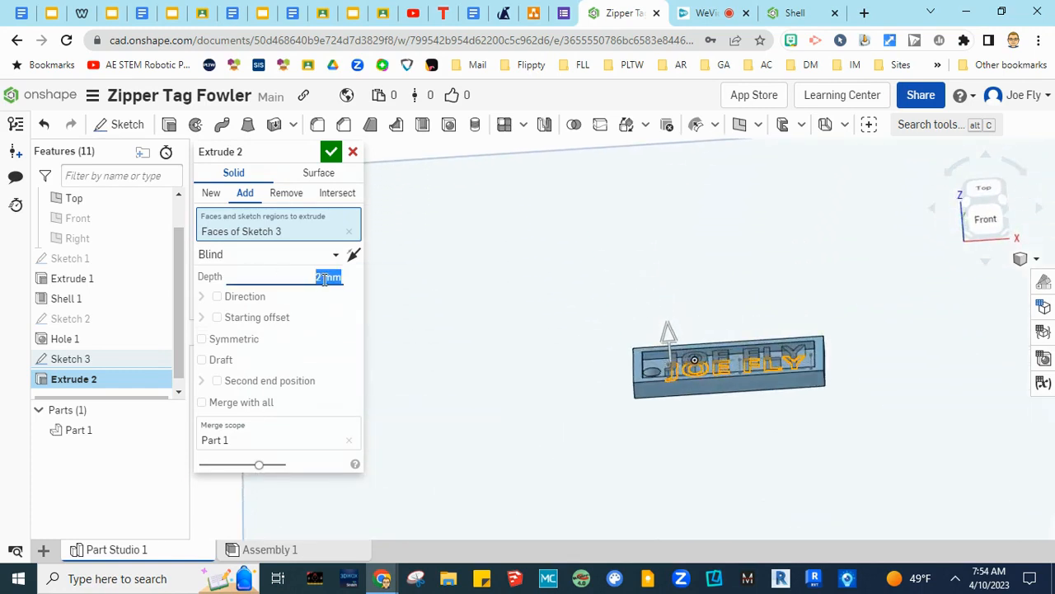
type("1.9")
key("Return")
left_click(331, 152)
right_click_drag(963, 482, 844, 447)
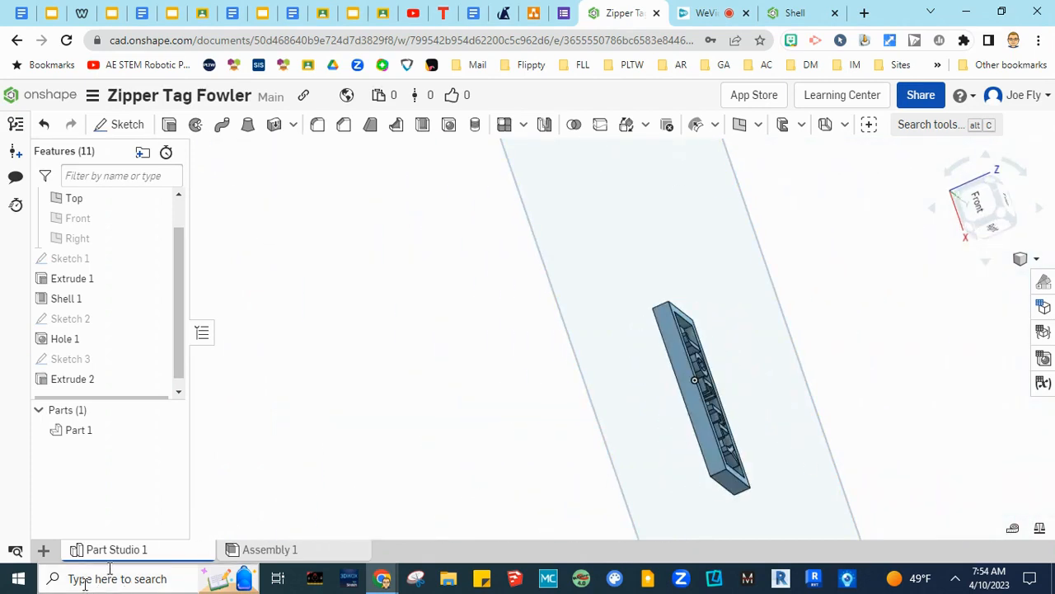
- Open the Part Studio 1 export settings and replace the default file name with the tag's name
right_click(131, 549)
left_click(132, 532)
left_click(355, 179)
left_click_drag(375, 180, 314, 180)
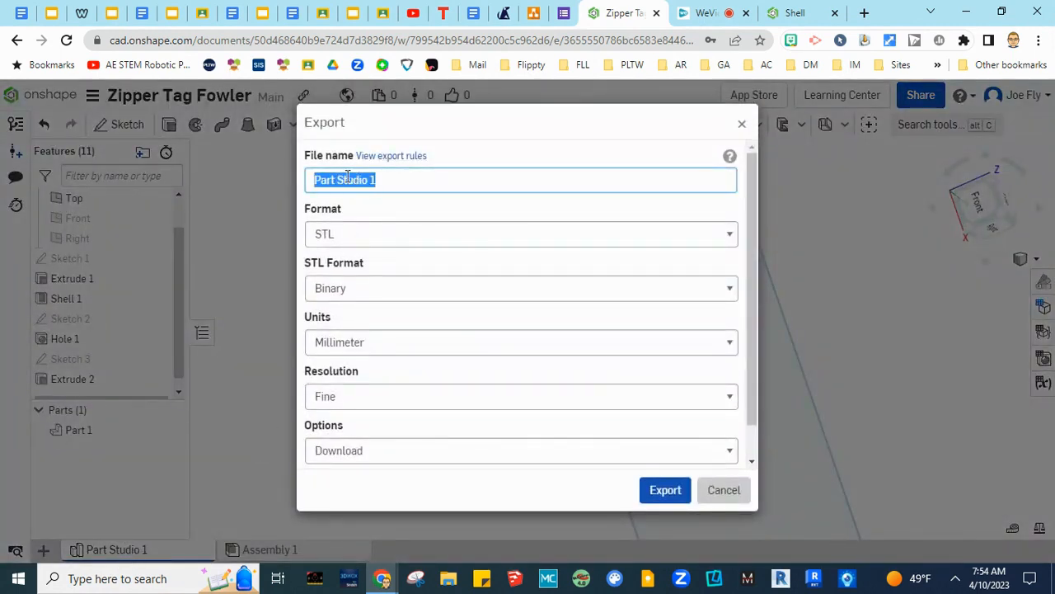
type("Zipper Tag Fowler 6E1")
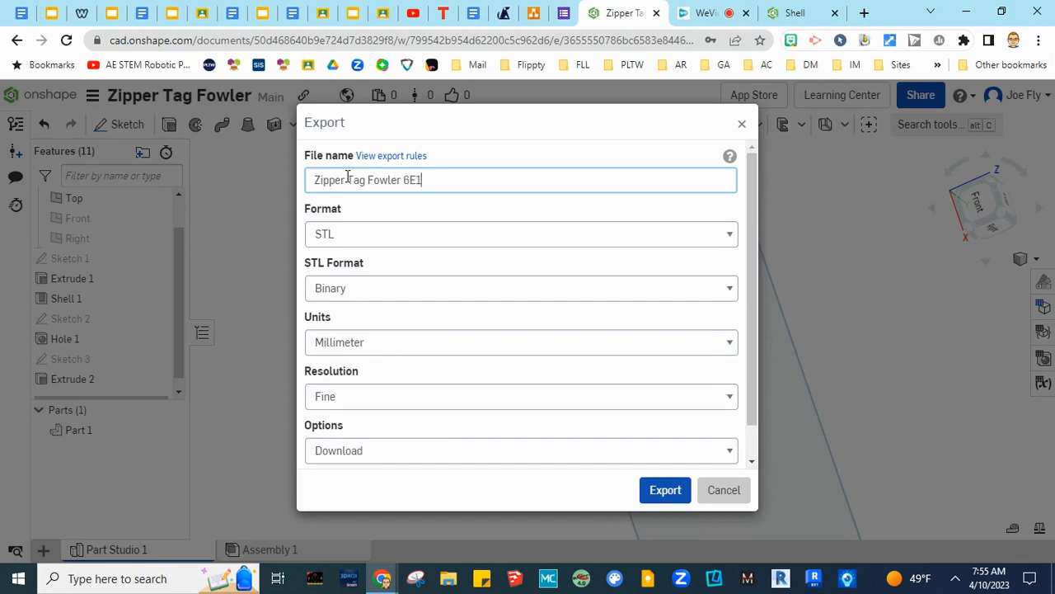
- Export as STL in Millimeter at Fine resolution, cancel the save, and view the tag from the top
left_click(348, 236)
left_click(348, 235)
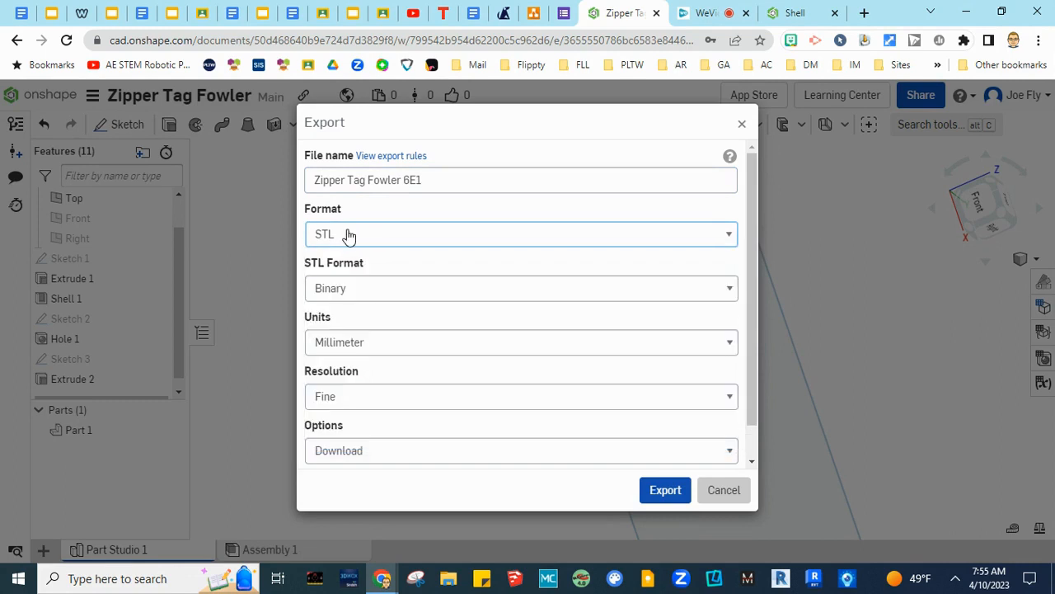
left_click(353, 344)
left_click(356, 350)
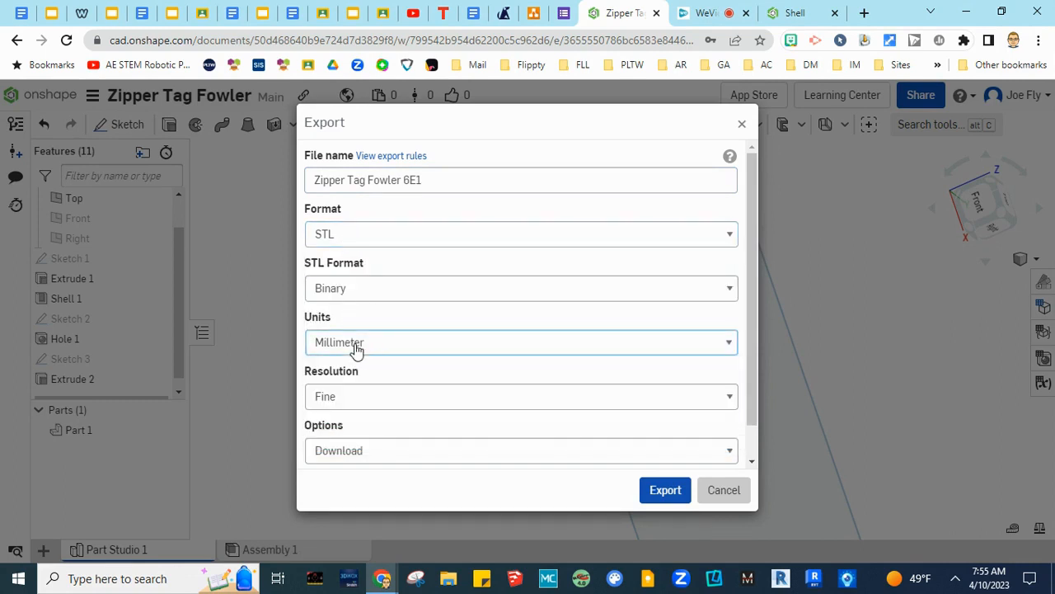
left_click(429, 396)
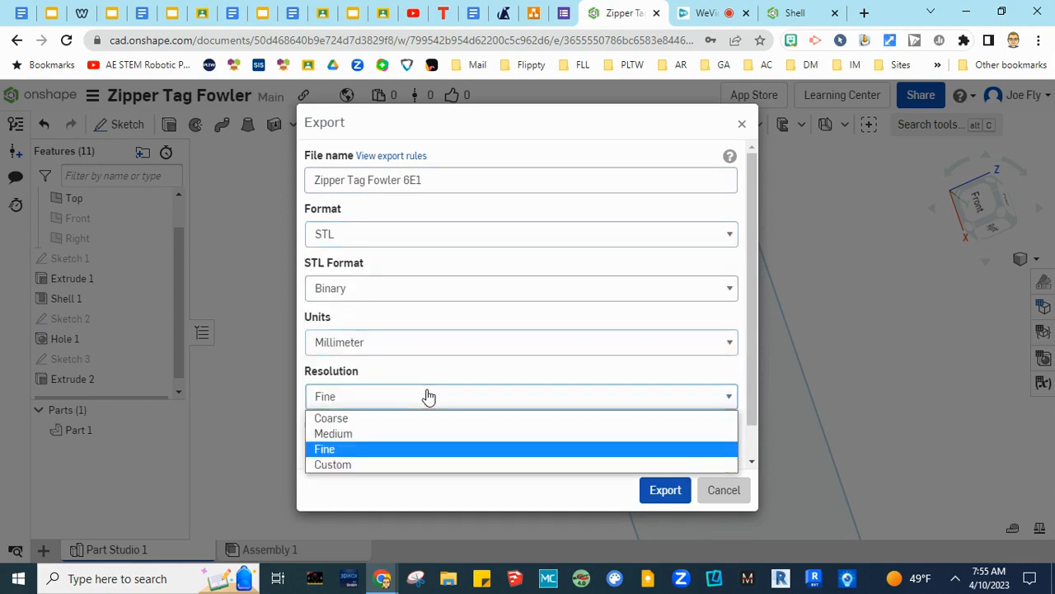
left_click(428, 396)
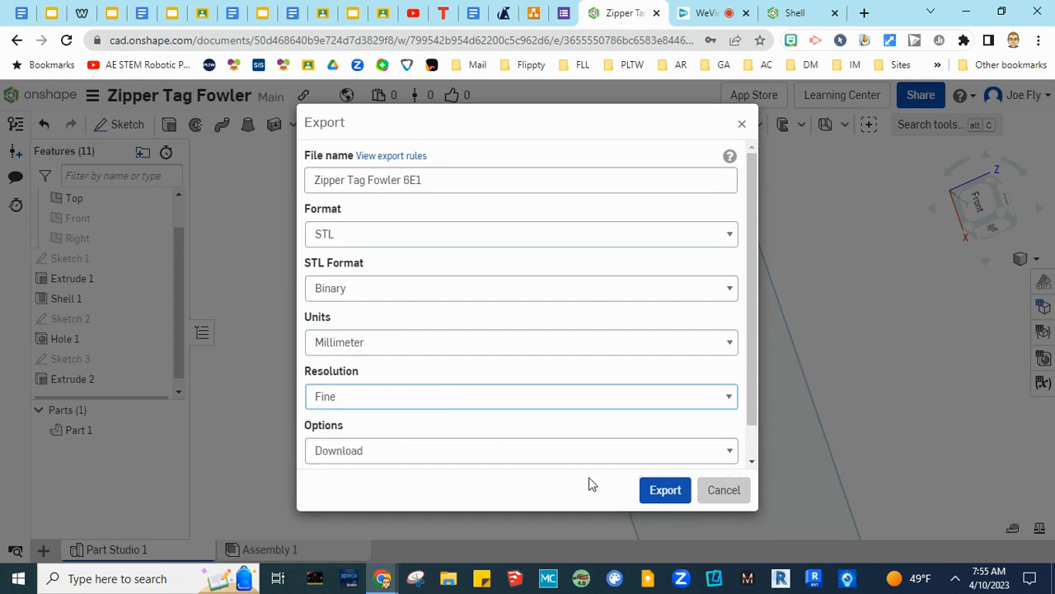
left_click(660, 494)
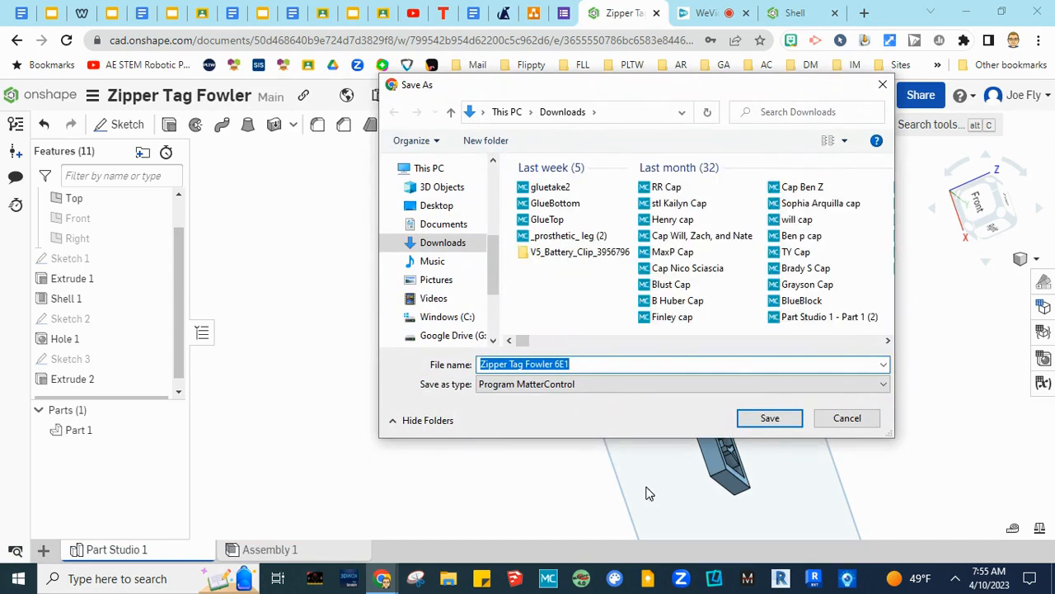
left_click(847, 419)
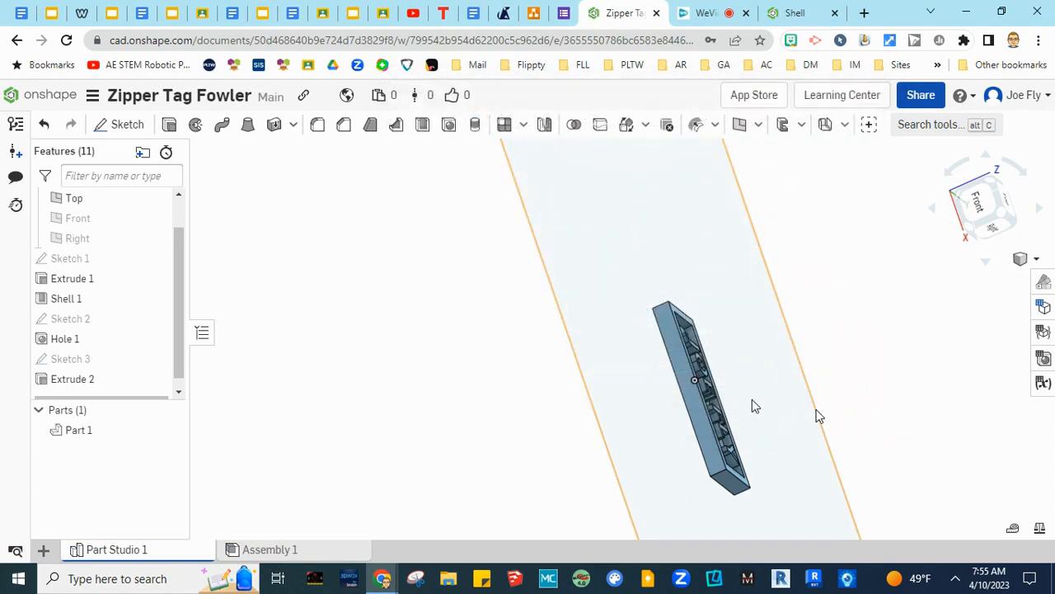
left_click(1008, 204)
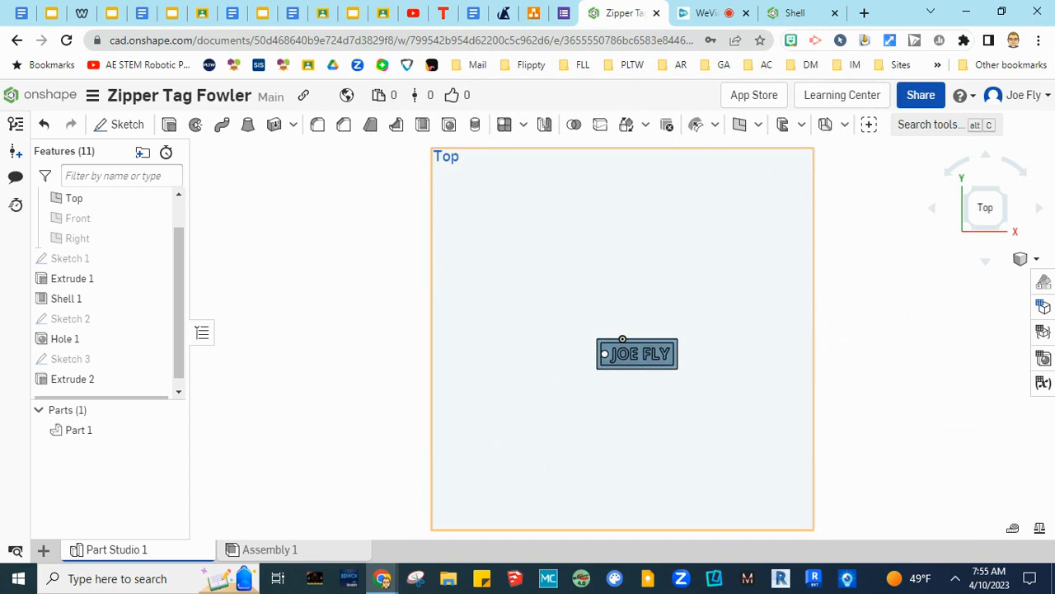